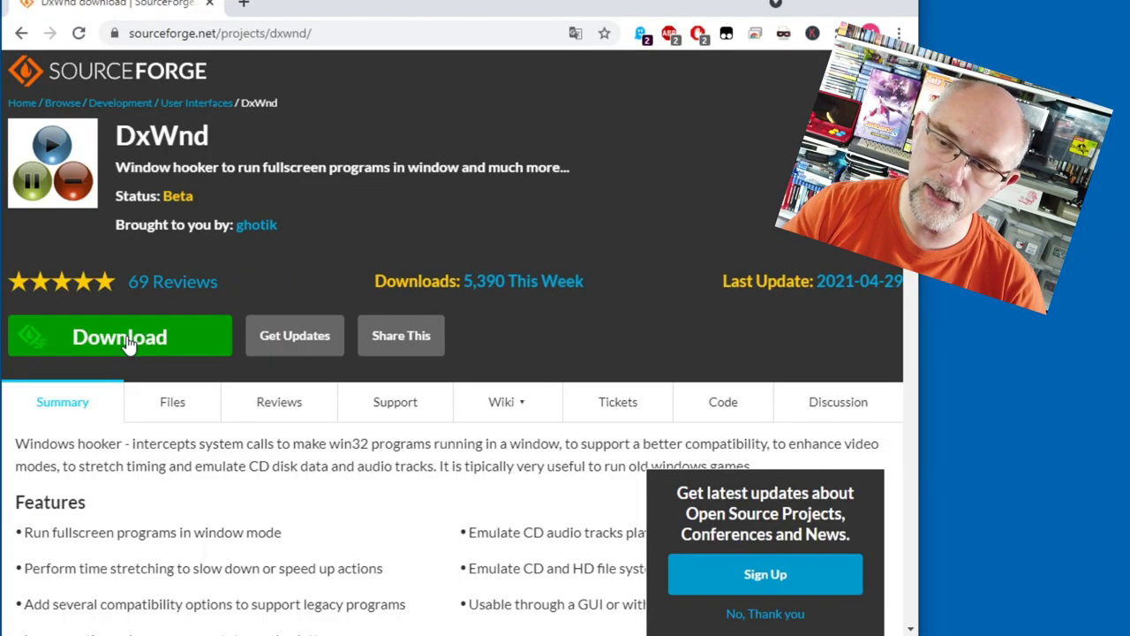
Download the DxWnd archive v2_05_69fx1_build.rar from its SourceForge page and open it, closing the browser
left_click(126, 338)
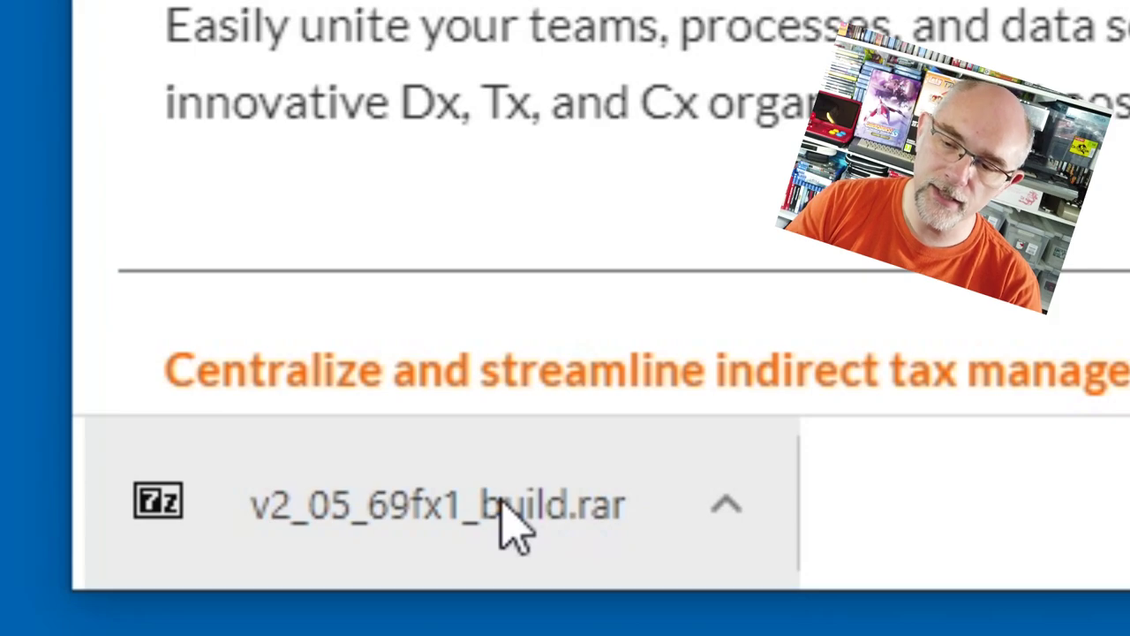
left_click(502, 511)
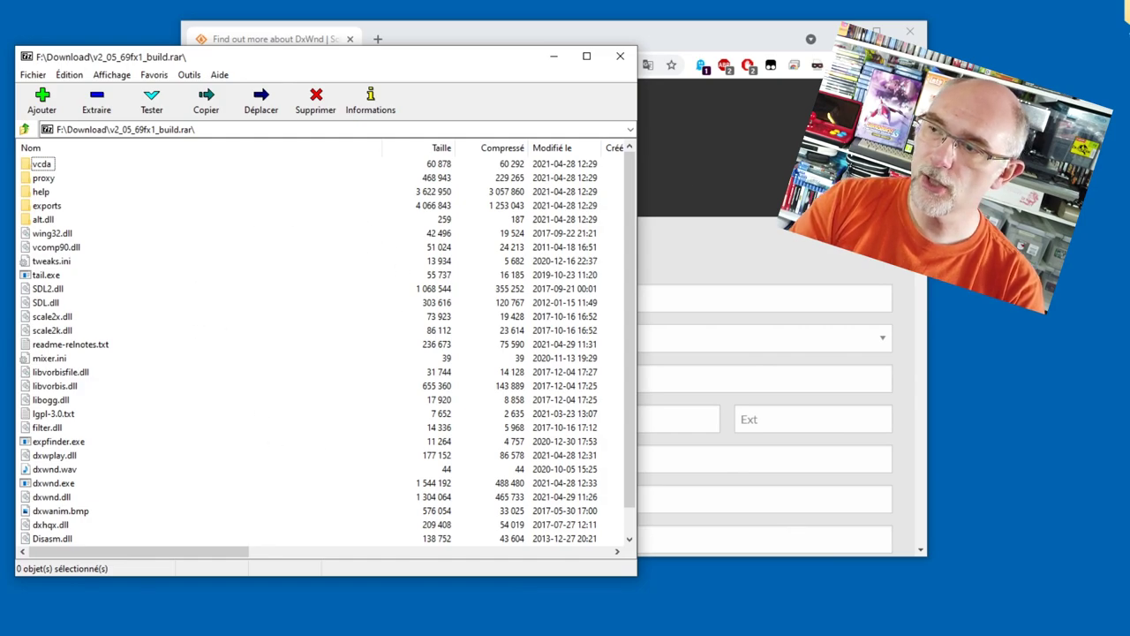
left_click(909, 31)
Create a new folder named DxWnd on the desktop
right_click(795, 228)
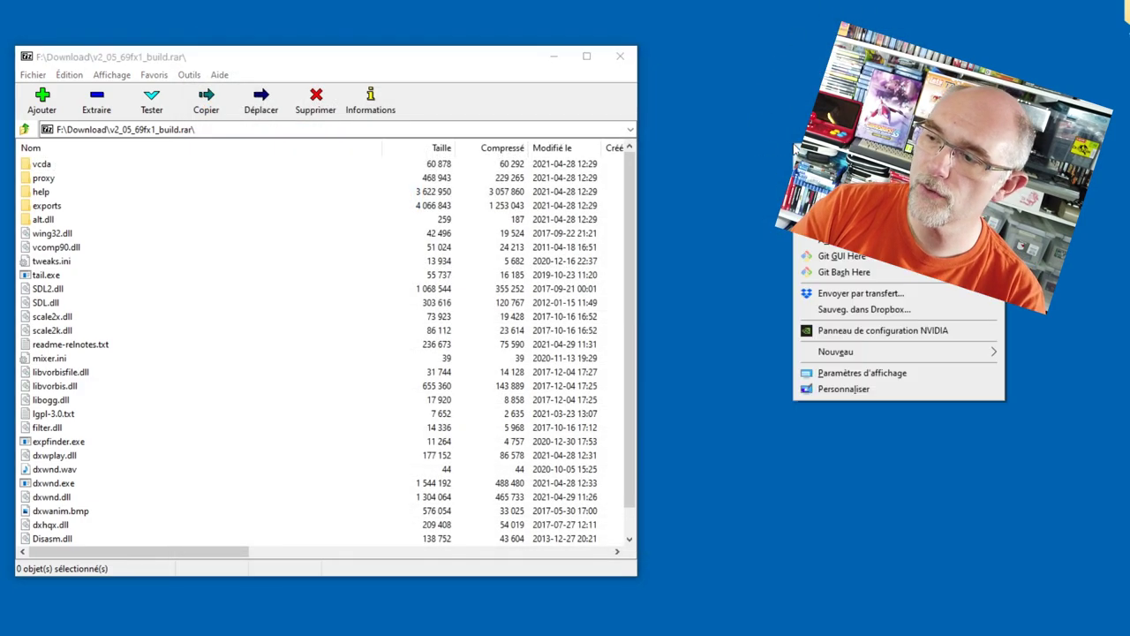
mouse_move(871, 352)
left_click(1035, 352)
type("DxWnd")
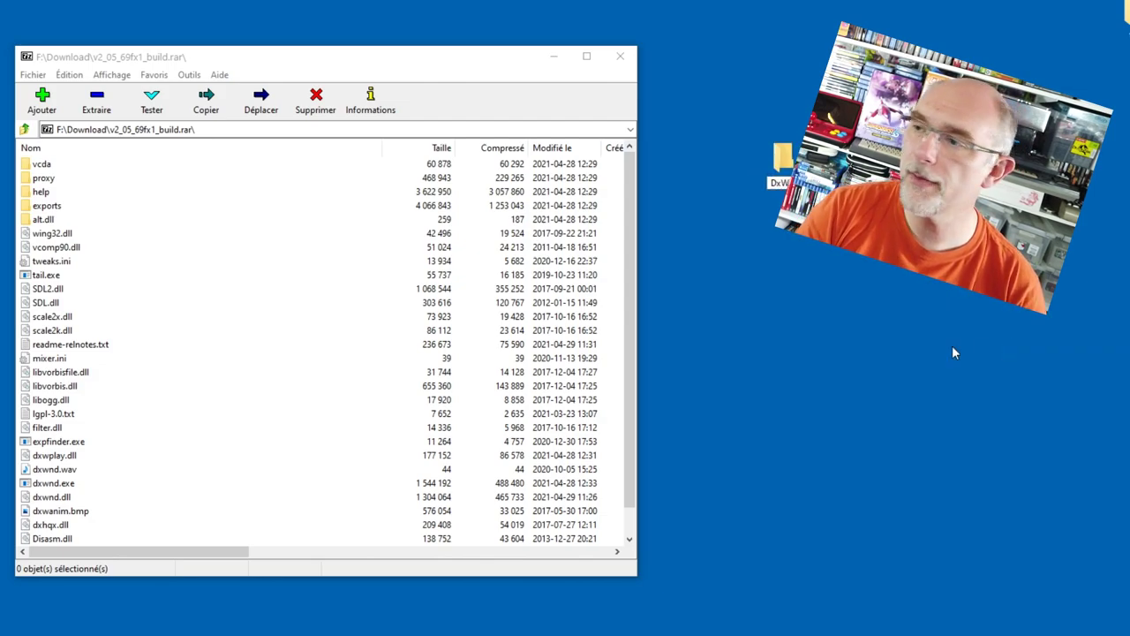
key("Return")
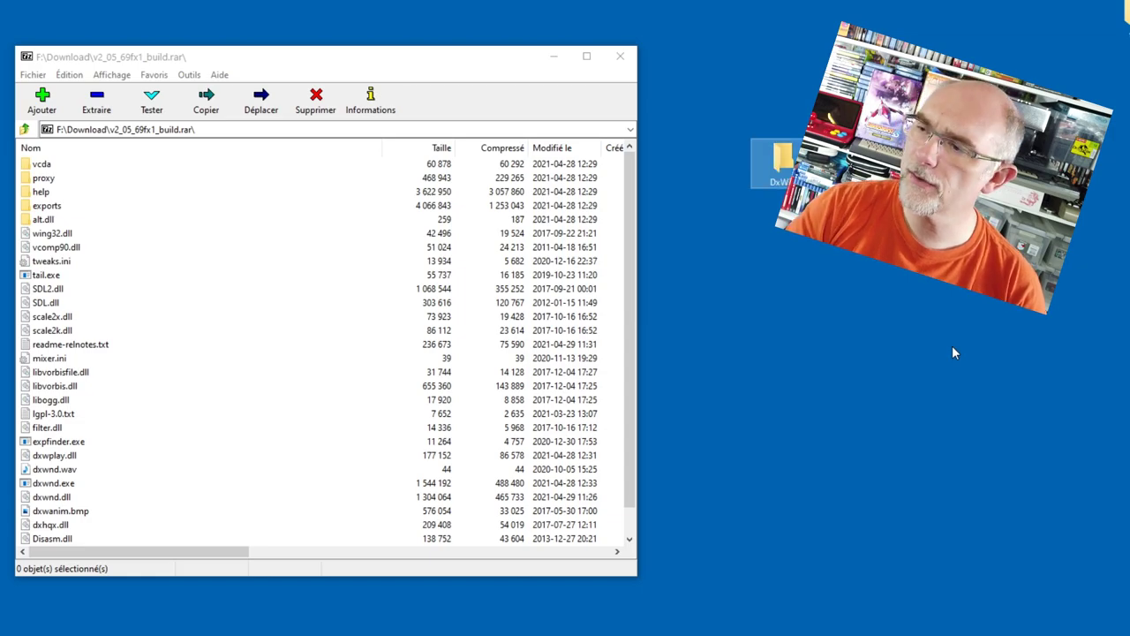
Extract all files from the v2_05_69fx1_build.rar archive into the desktop's DxWnd folder and close the archive
double_click(781, 159)
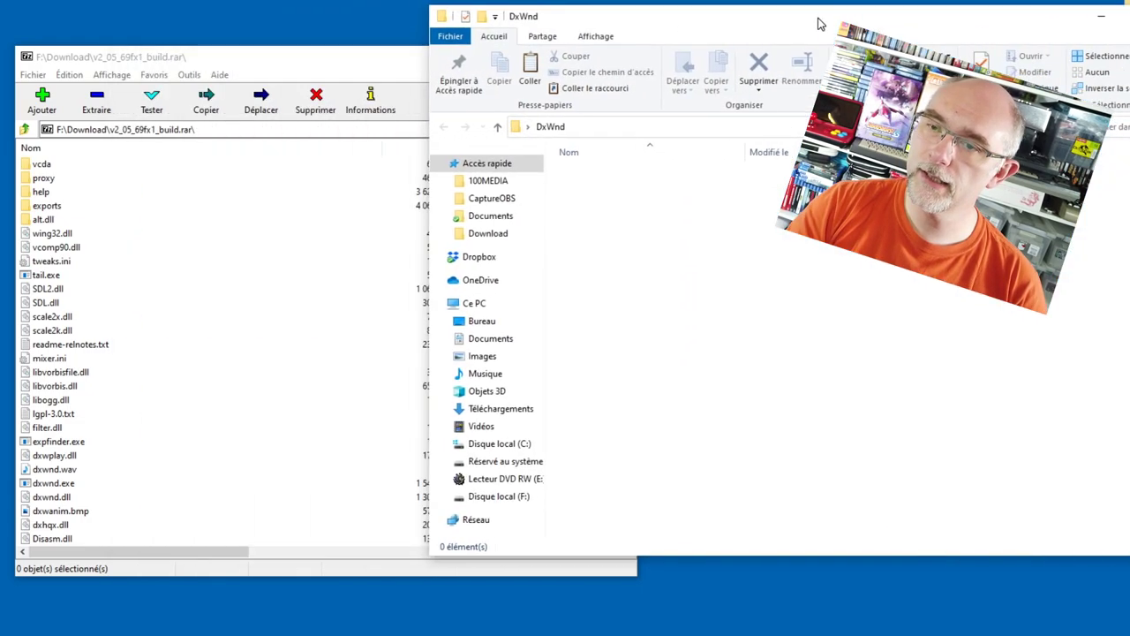
left_click(210, 174)
left_click(51, 316)
key("ctrl+a")
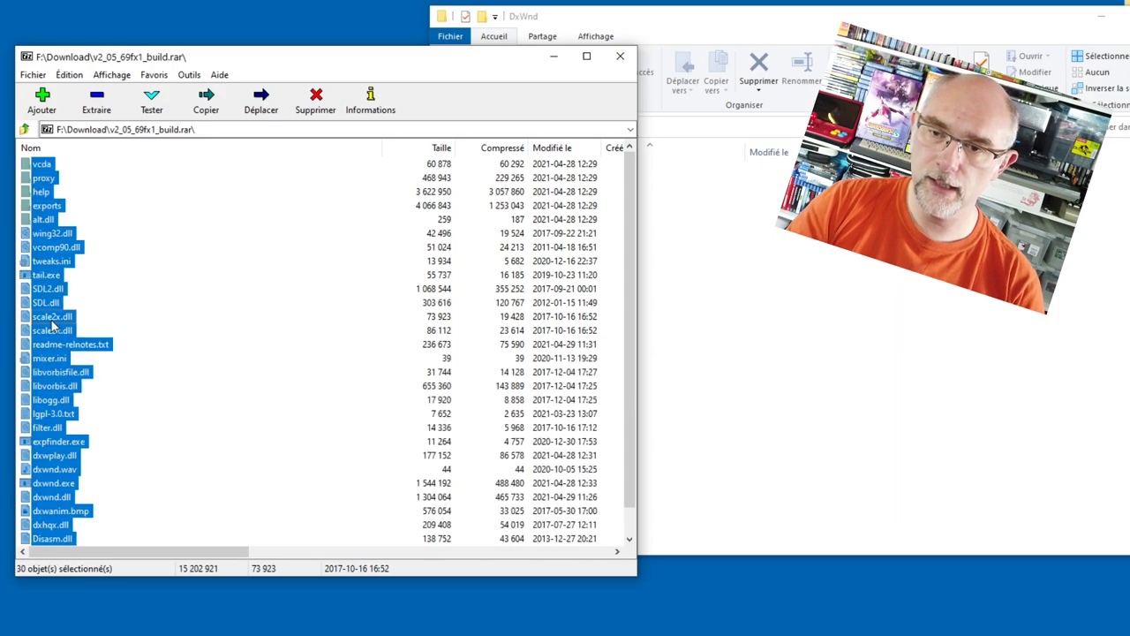
scroll(177, 321, "down", 1)
left_click_drag(46, 374, 863, 298)
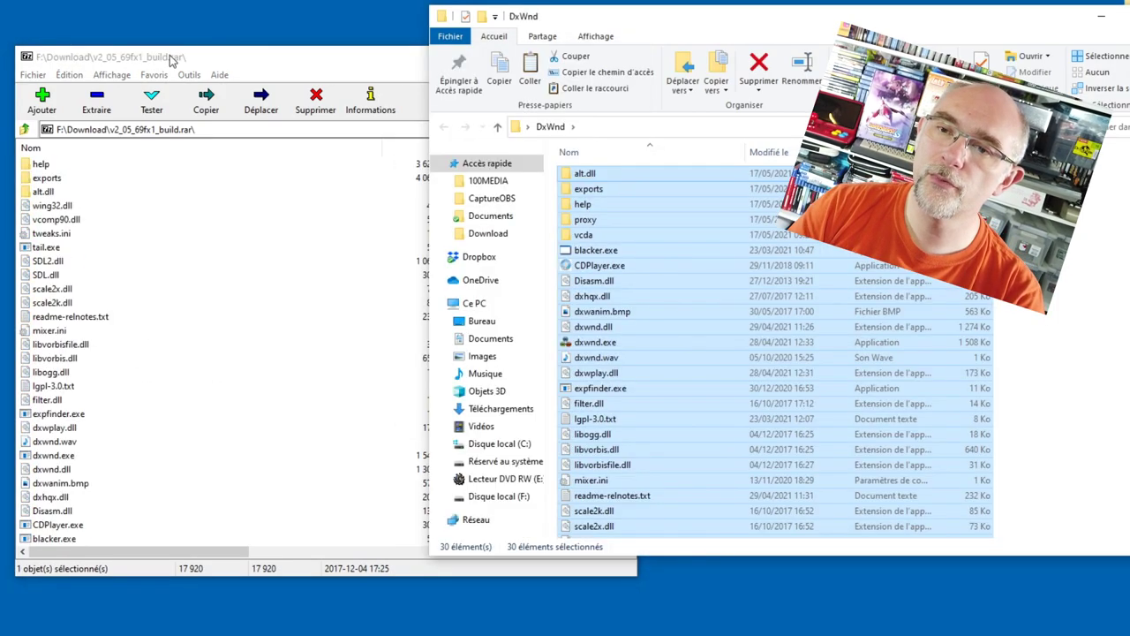
left_click(172, 58)
left_click(618, 56)
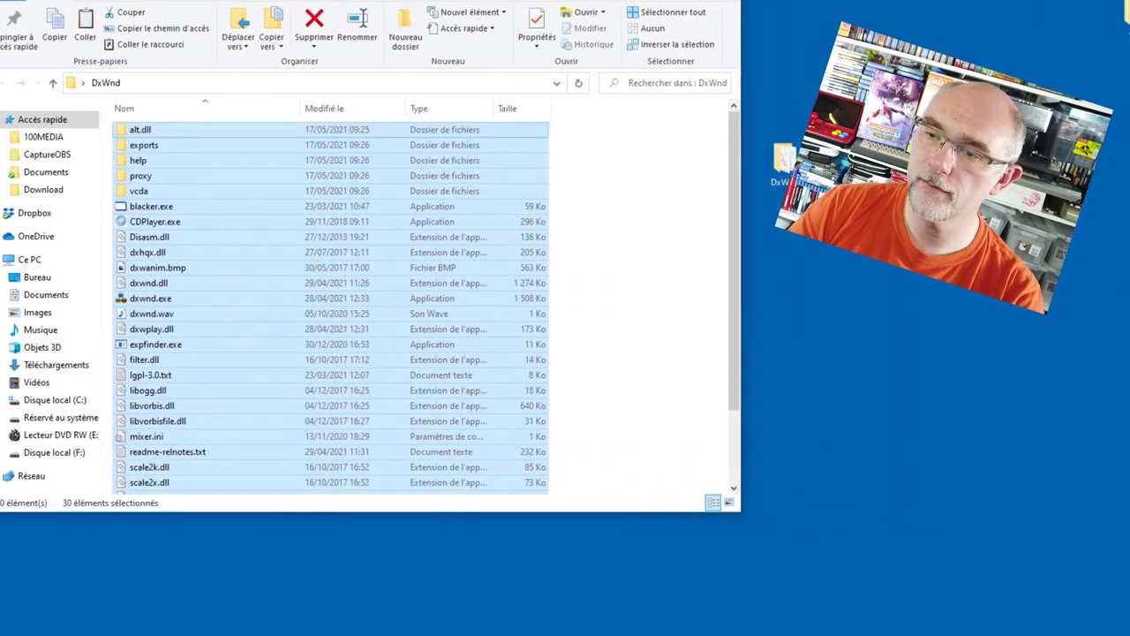
Launch dxwnd.exe from the DxWnd folder and dismiss the documentation notice
left_click(611, 265)
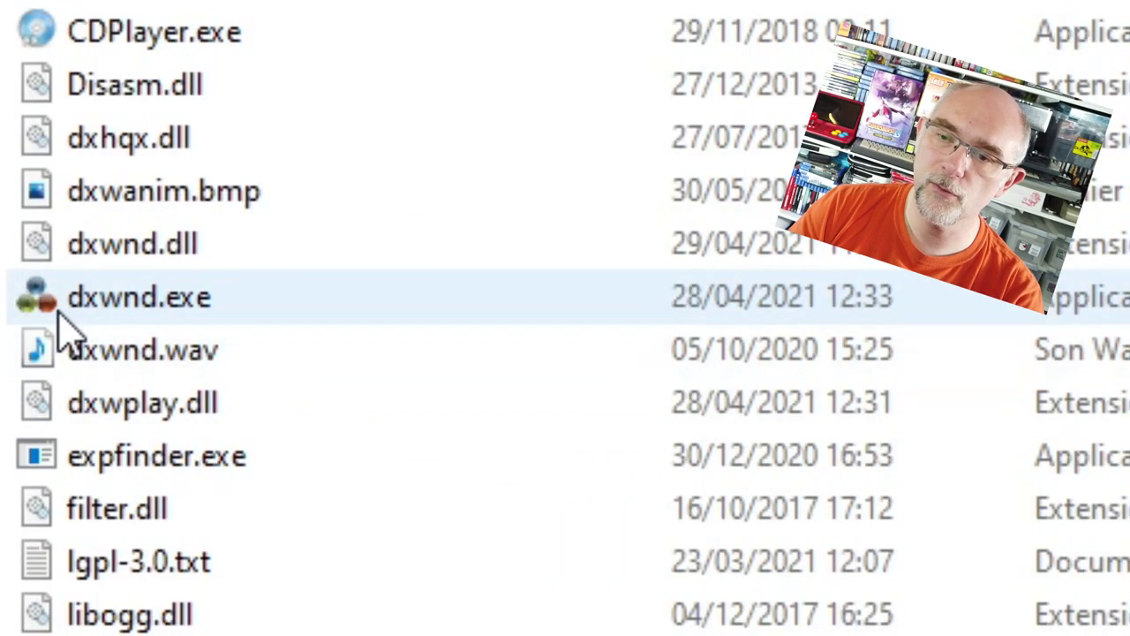
left_click(116, 320)
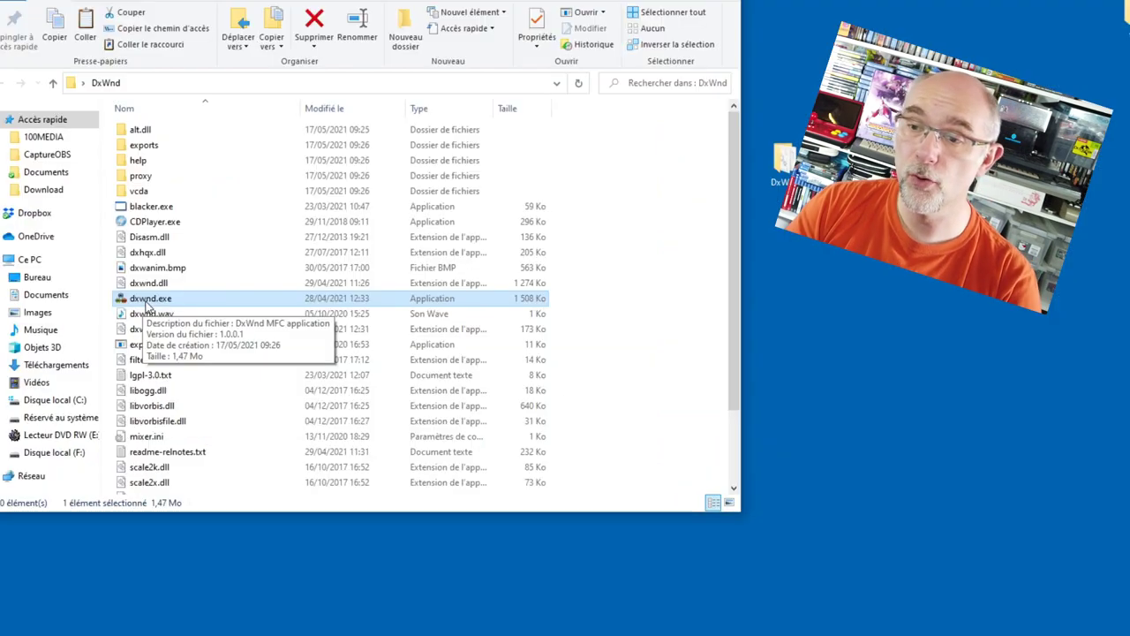
double_click(148, 304)
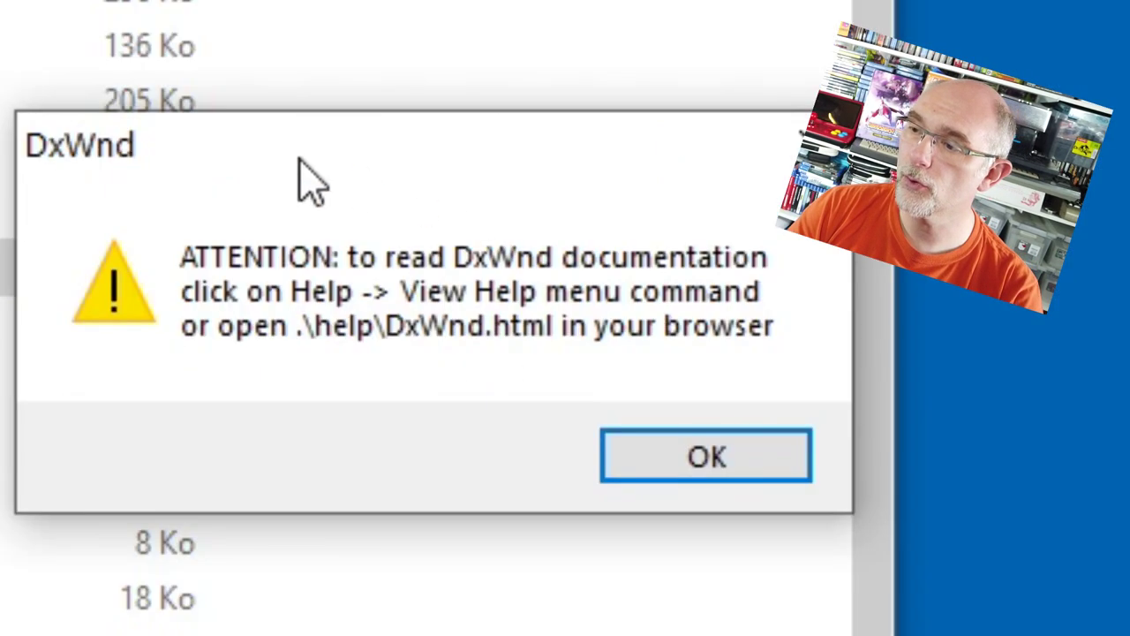
left_click(693, 457)
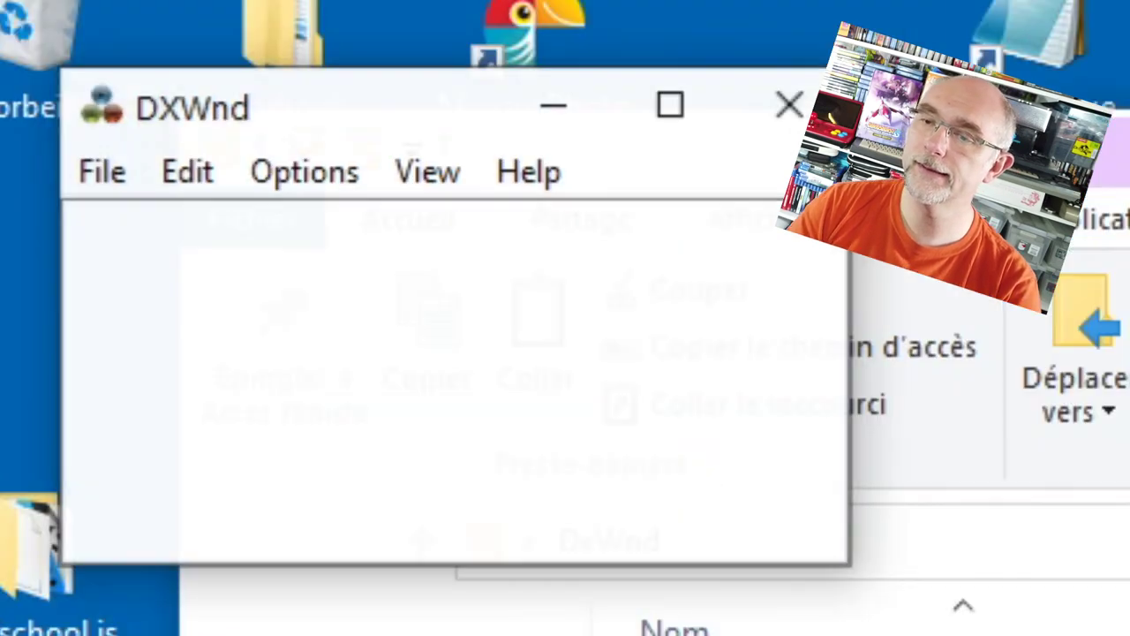
View the DxWnd help documentation and close it
left_click(545, 169)
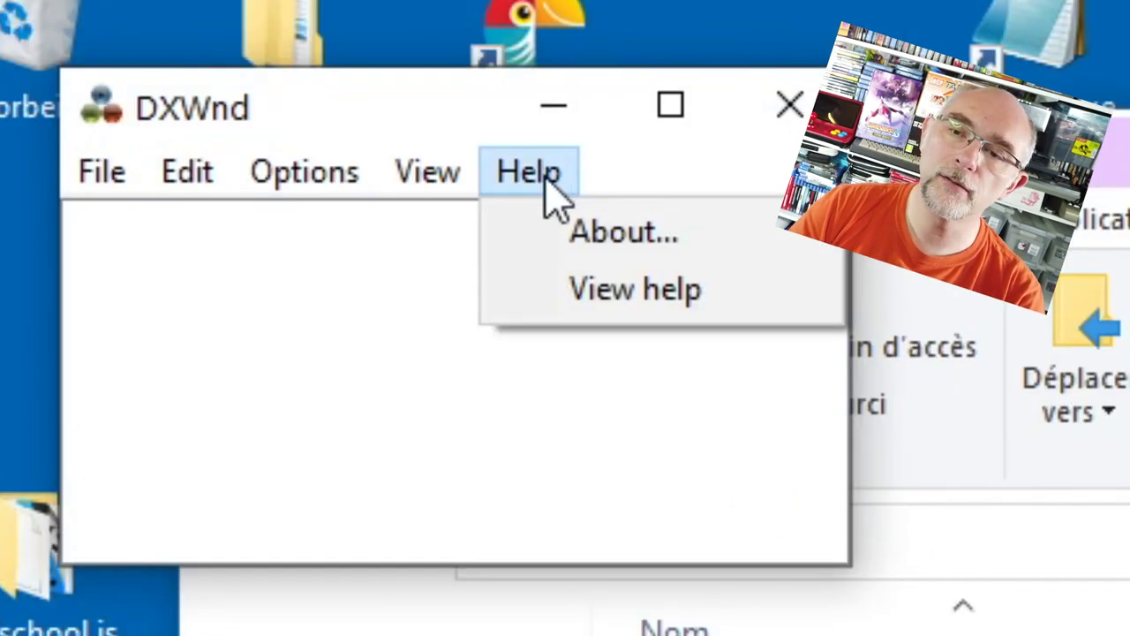
left_click(600, 294)
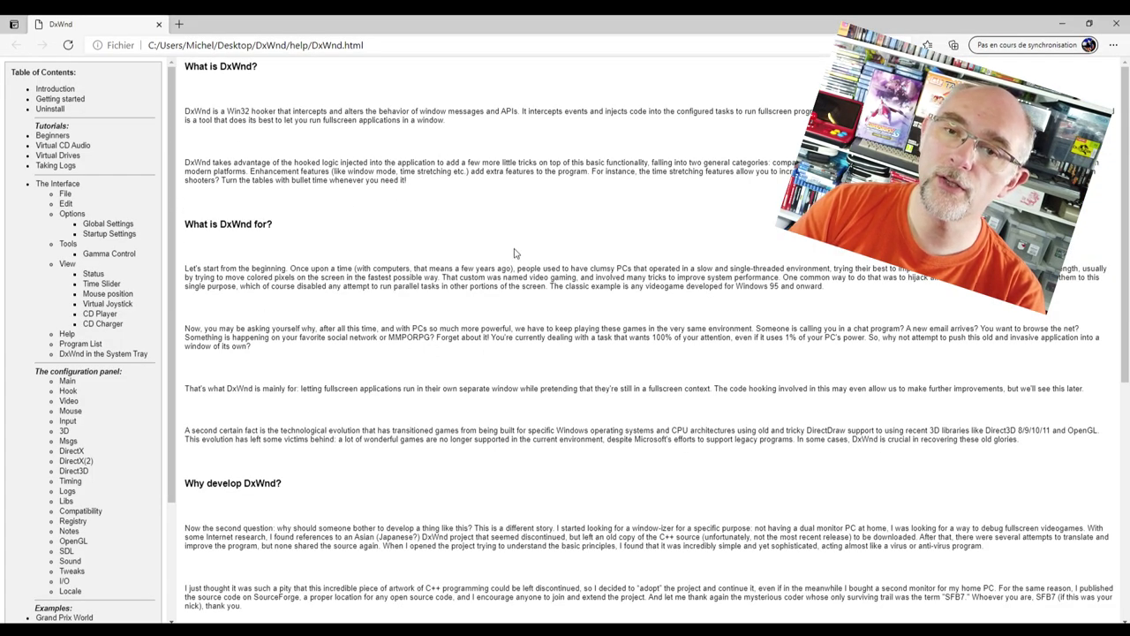
left_click(1116, 24)
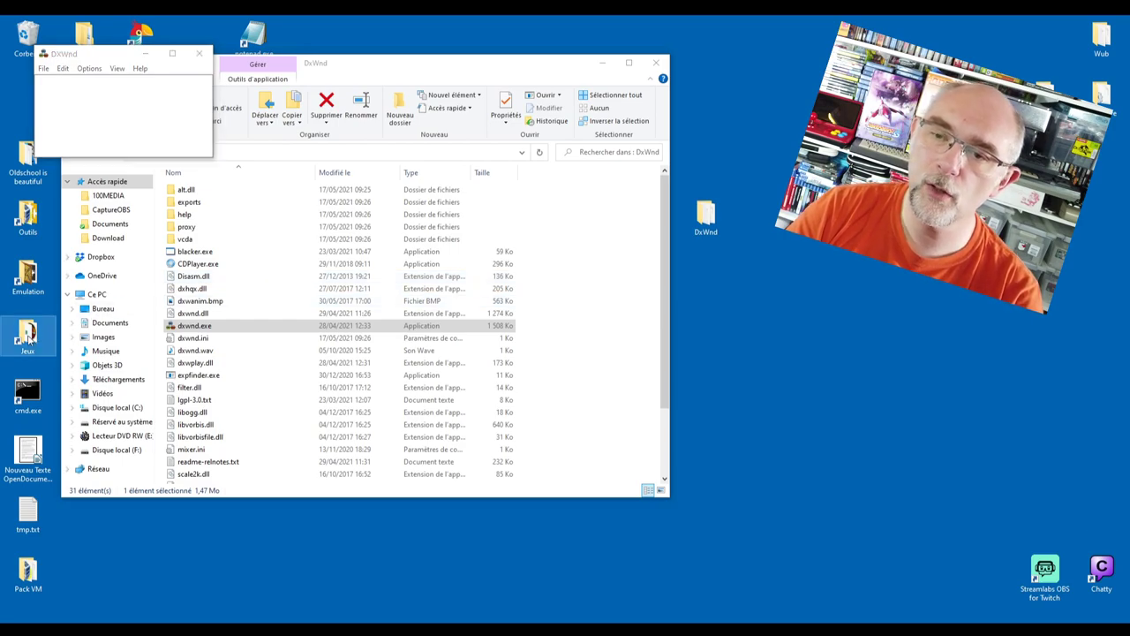
Open the DemonStone game folder inside the desktop's Jeux folder and select DemonStone.exe
double_click(27, 334)
left_click_drag(461, 97, 746, 81)
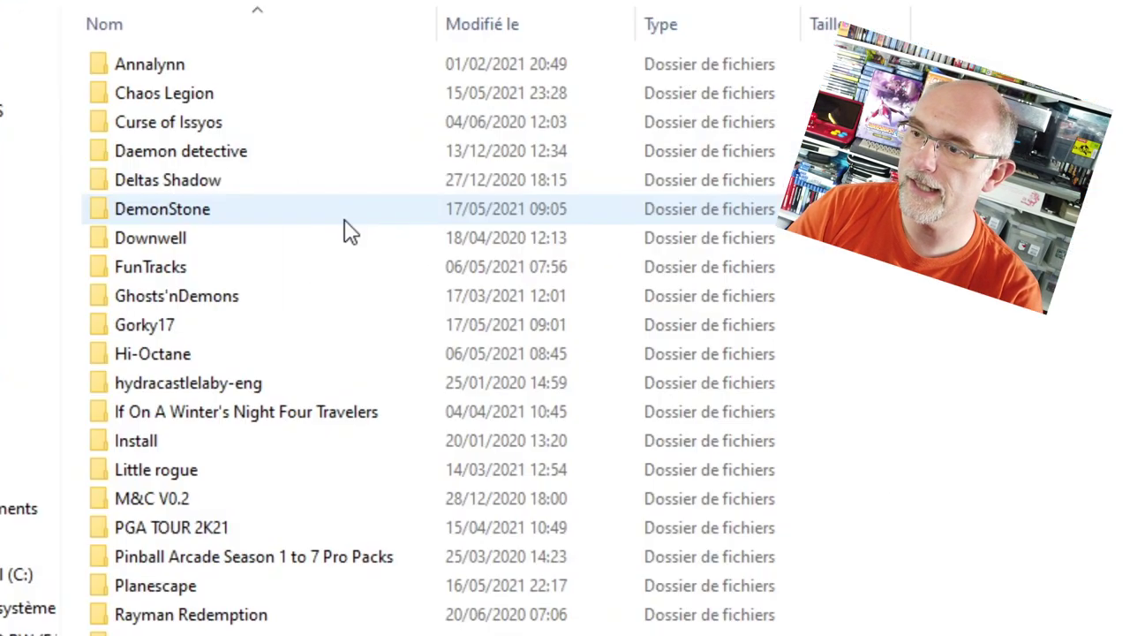
left_click(504, 252)
double_click(181, 219)
scroll(442, 398, "down", 2)
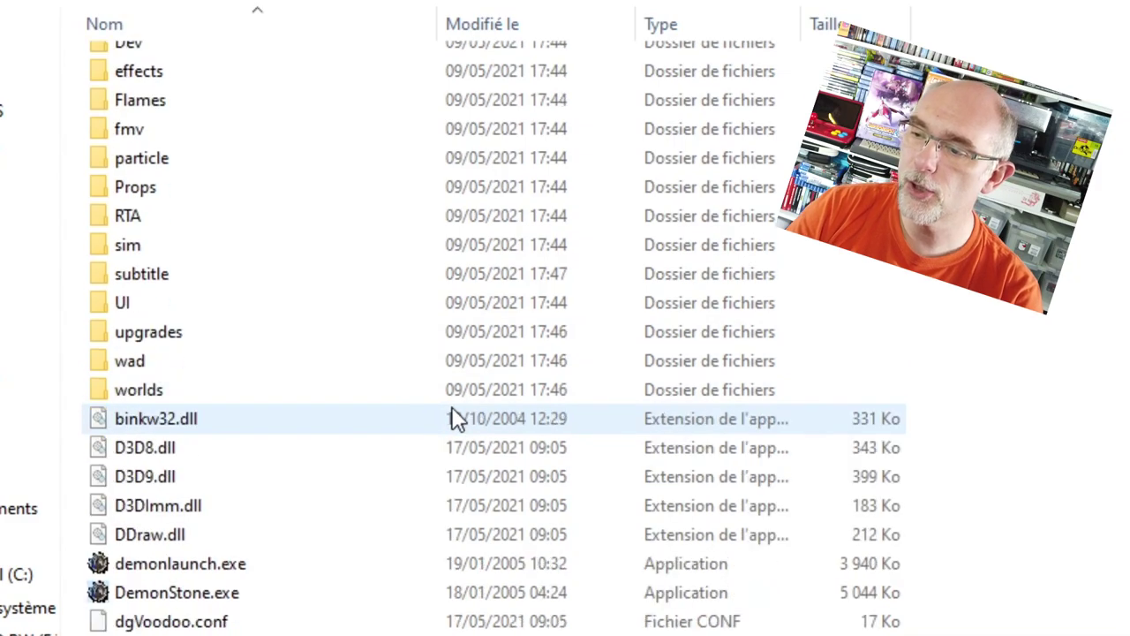
left_click(160, 599)
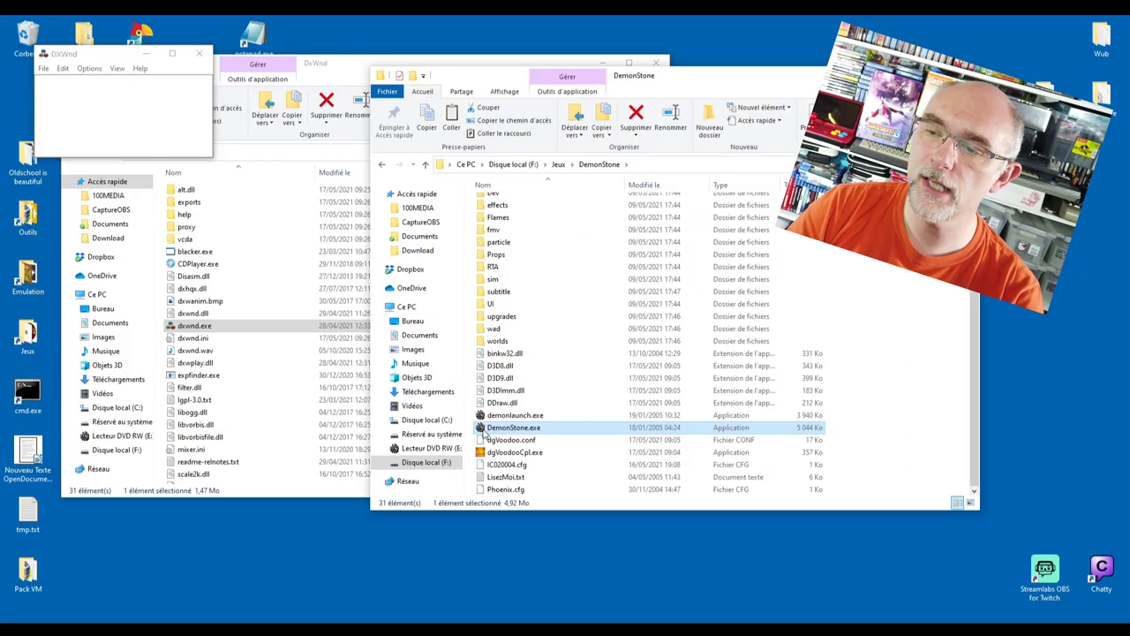
Add DemonStone.exe to DxWnd as a new entry named Demon Stone and launch the game from it
left_click_drag(484, 432, 72, 99)
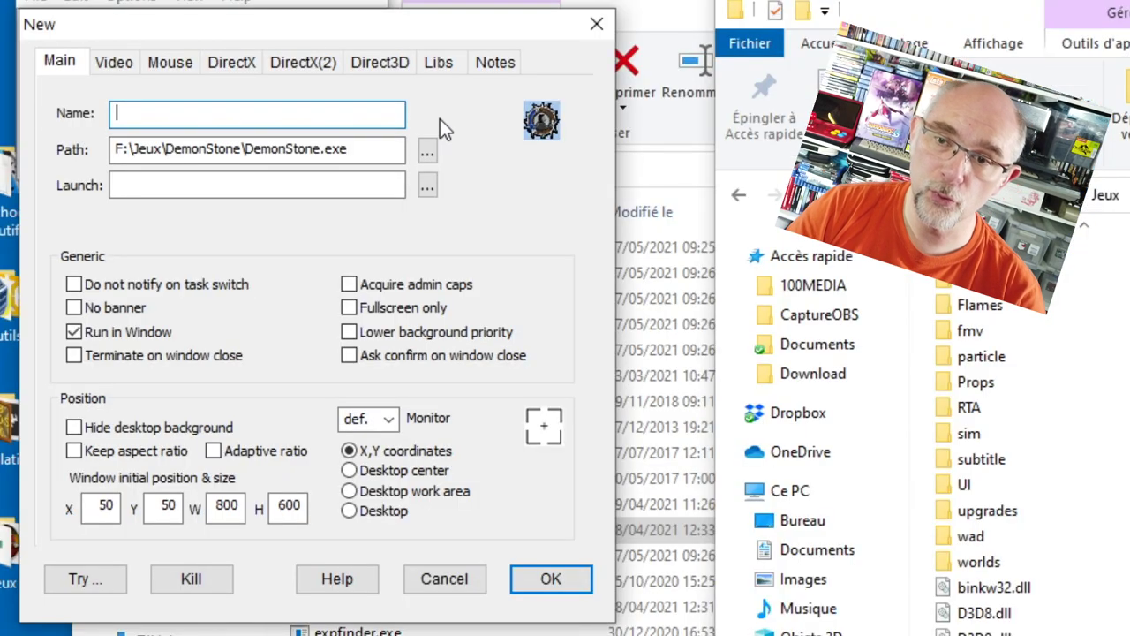
type("Demon Stone")
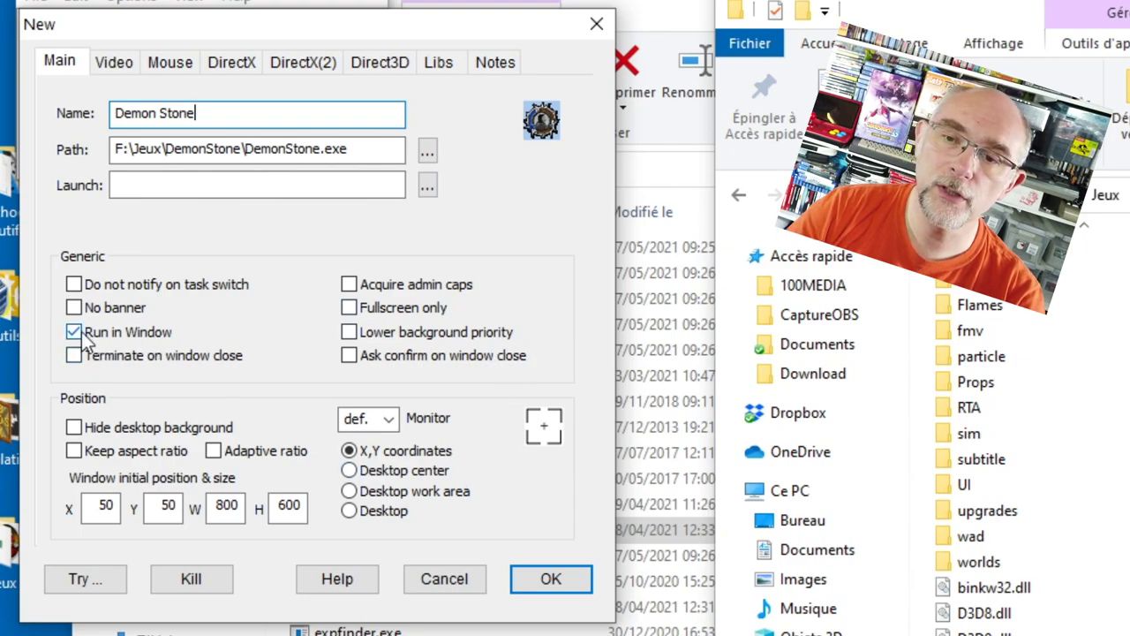
left_click(550, 579)
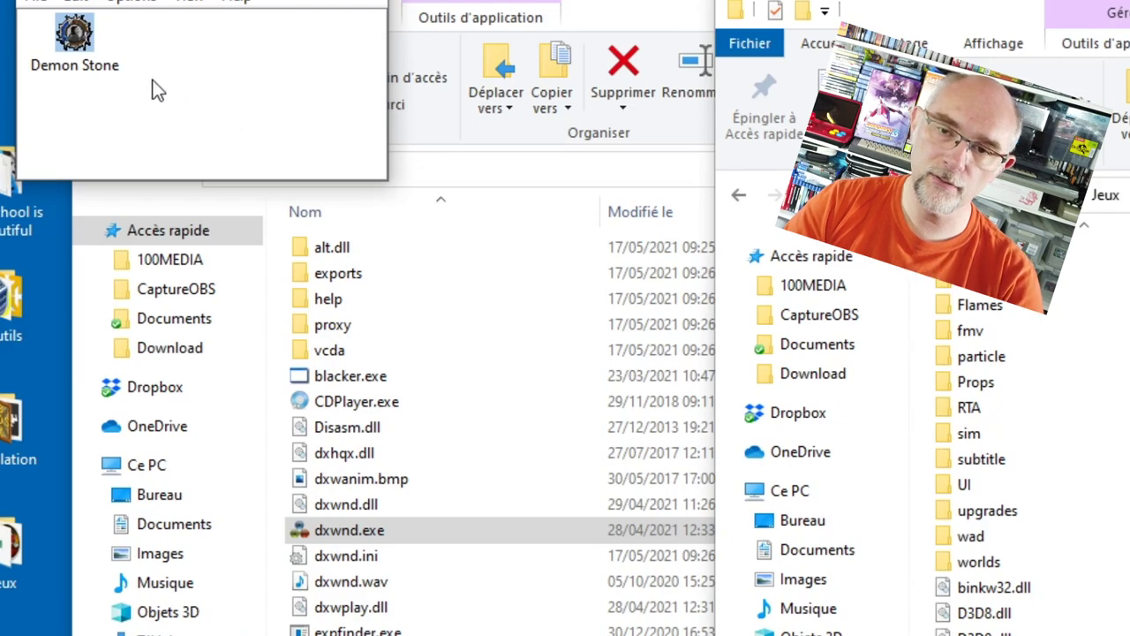
double_click(67, 42)
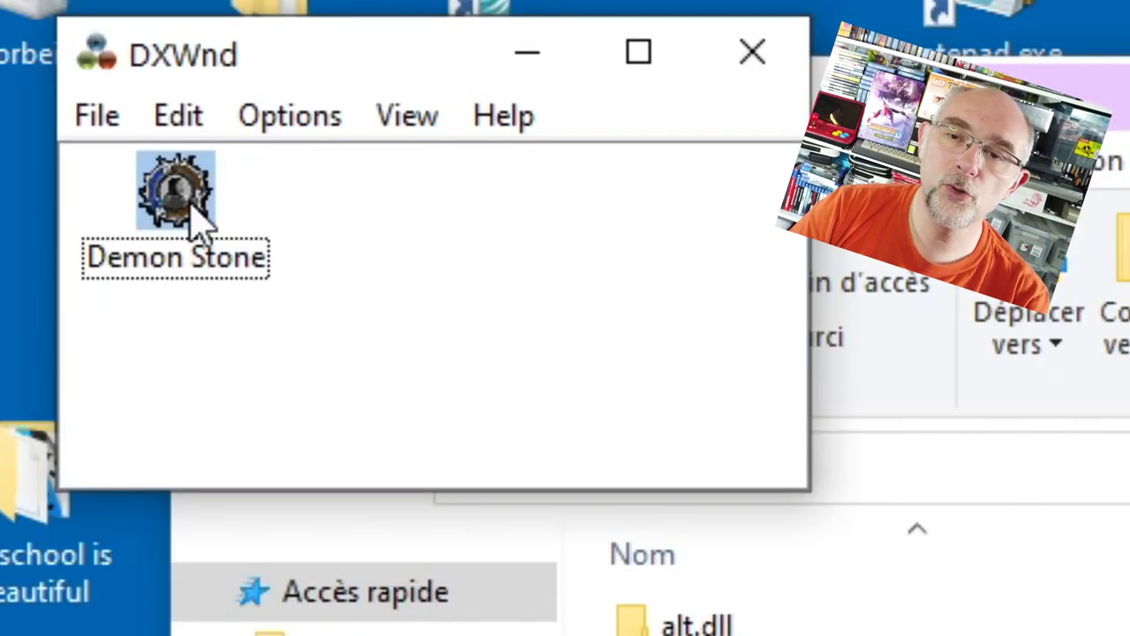
Modify the Demon Stone entry so that its window is positioned at Desktop center
right_click(202, 225)
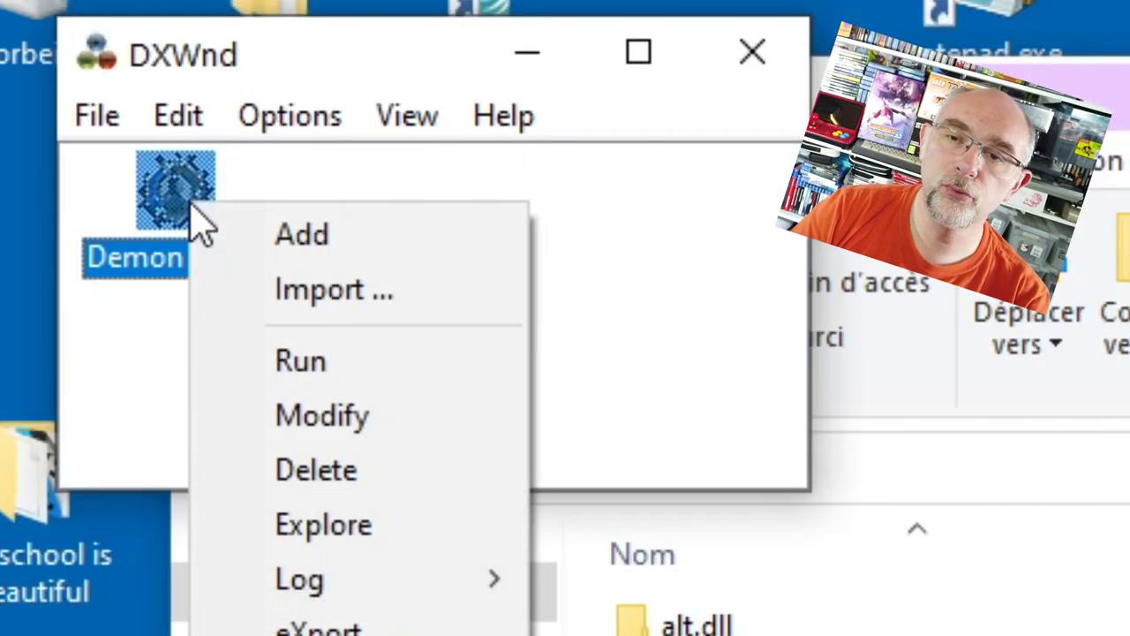
left_click(294, 435)
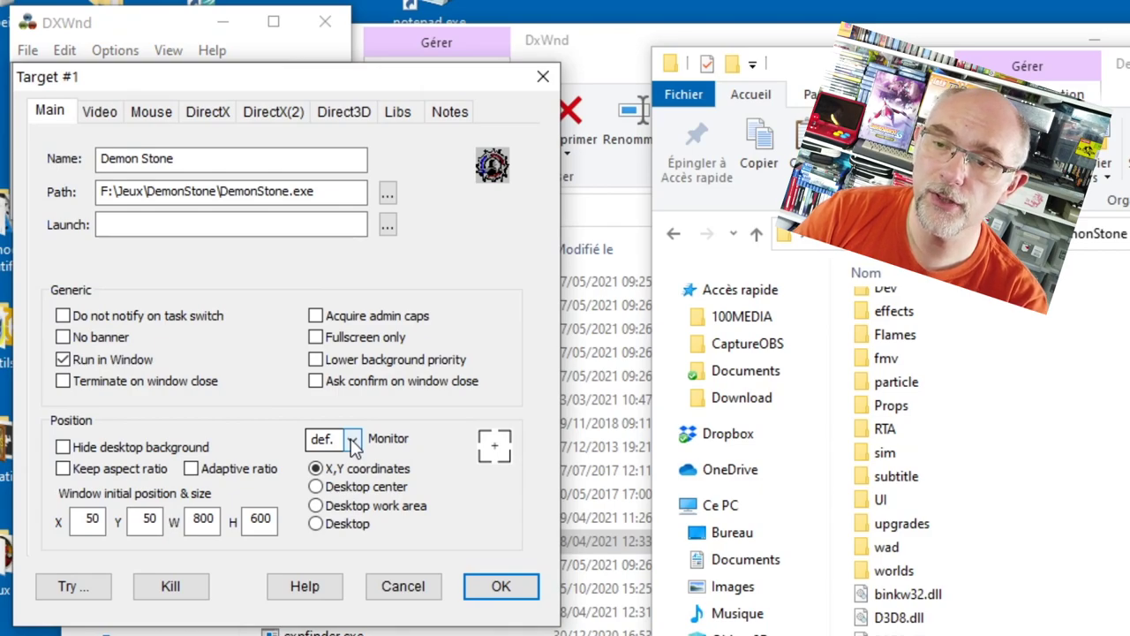
left_click(317, 487)
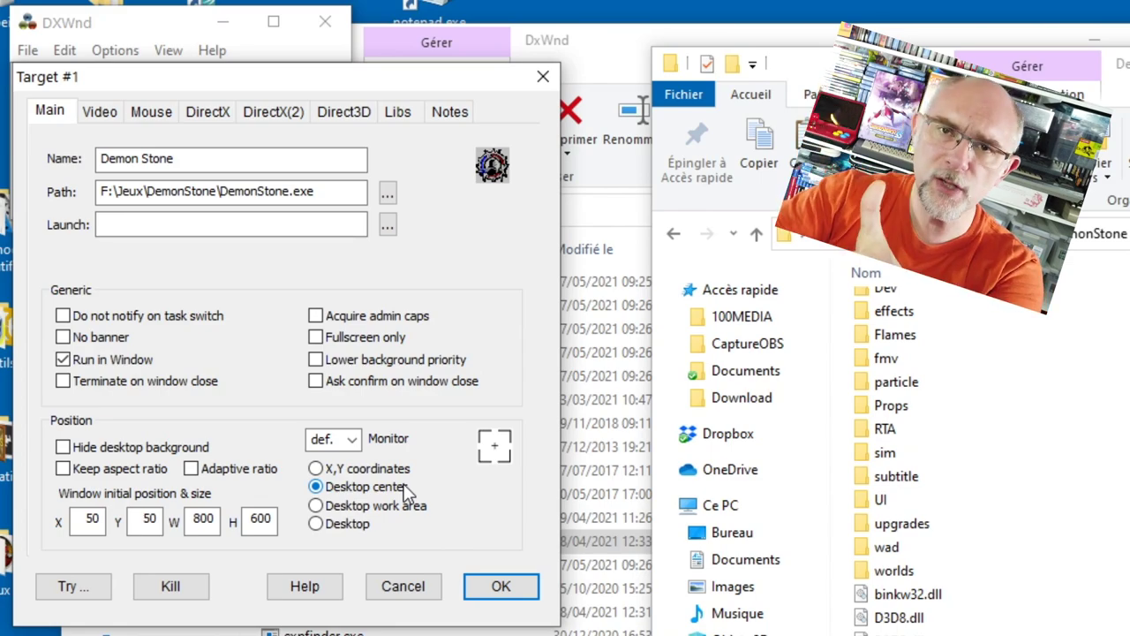
Set the Demon Stone window's initial size to a width of 1280 and a height of 960
double_click(203, 519)
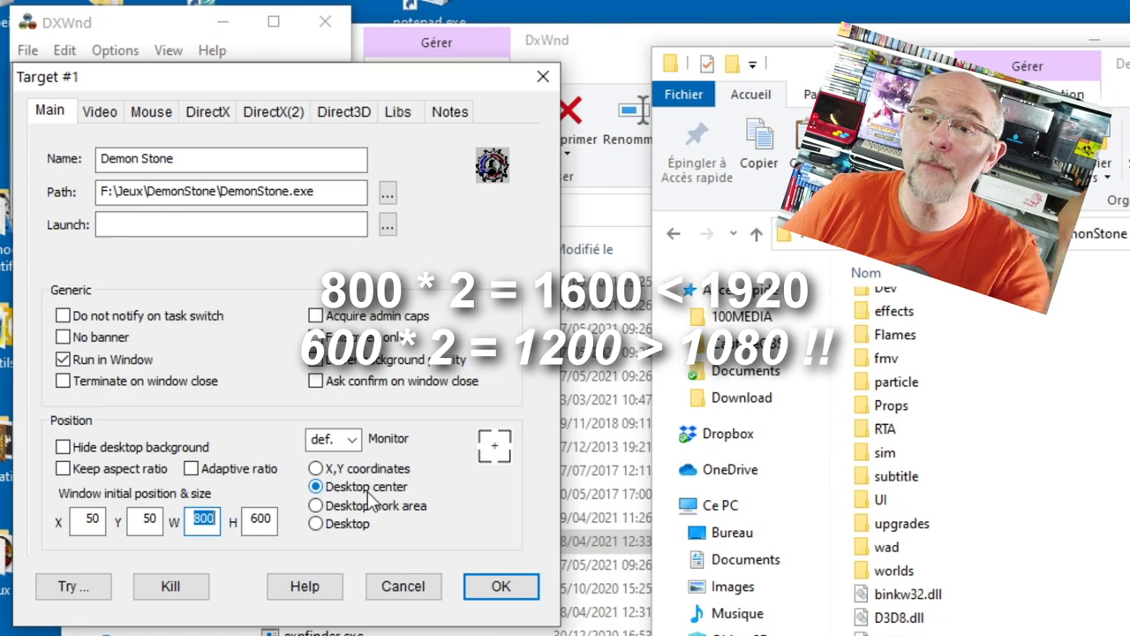
left_click(212, 519)
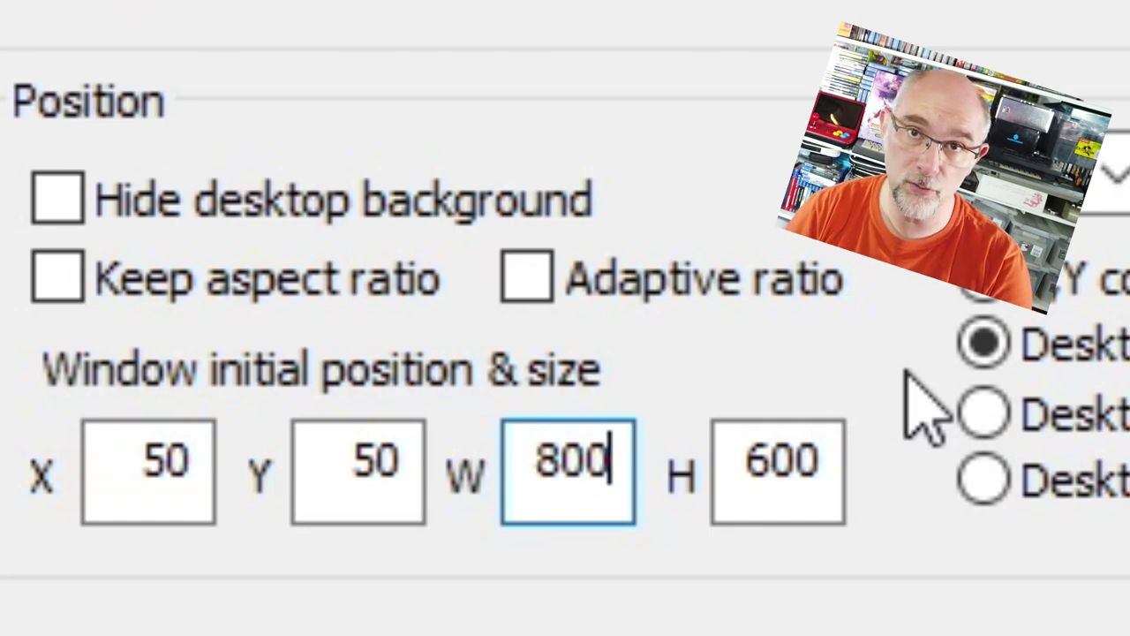
key("ctrl+a")
type("12")
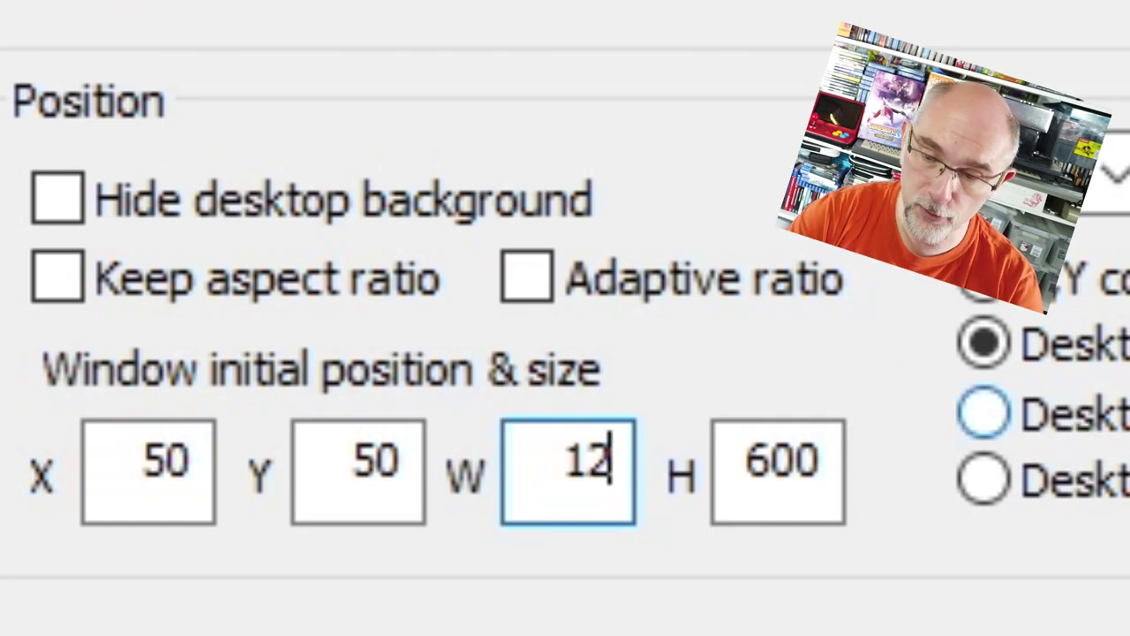
type("80")
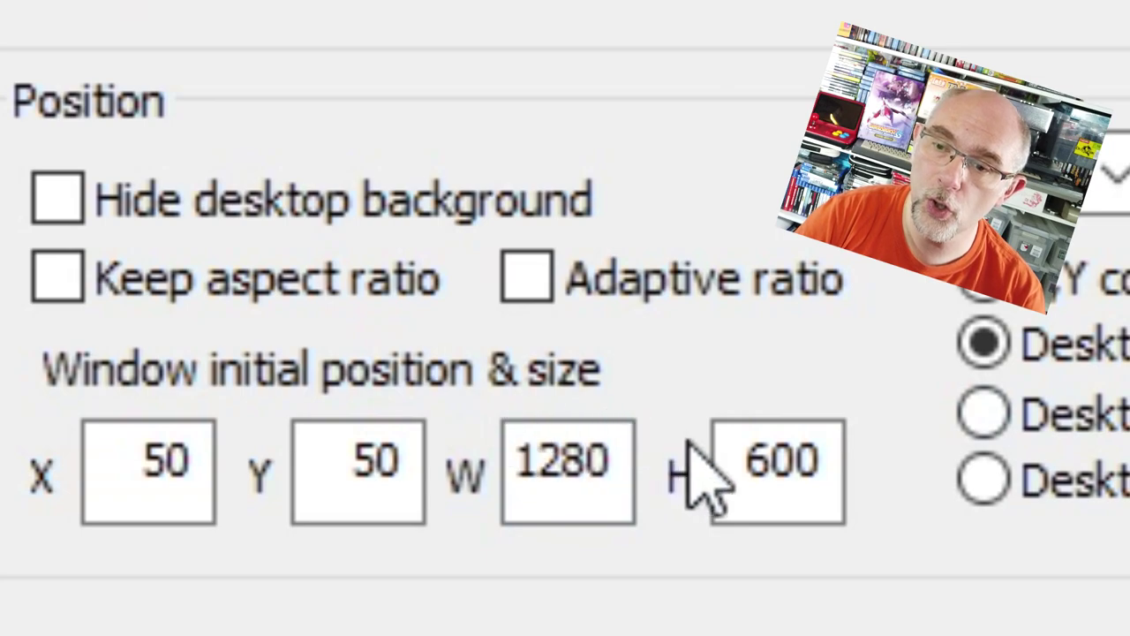
key("Tab")
type("960")
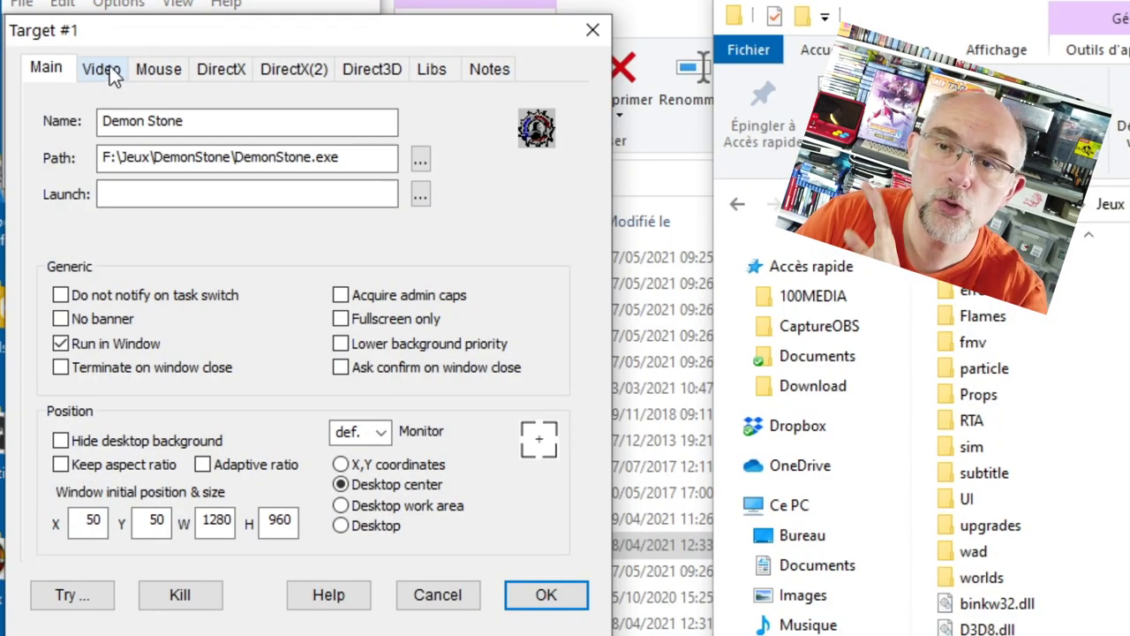
In the Demon Stone video settings, set the window style to thin frame and enable No DWM
left_click(101, 69)
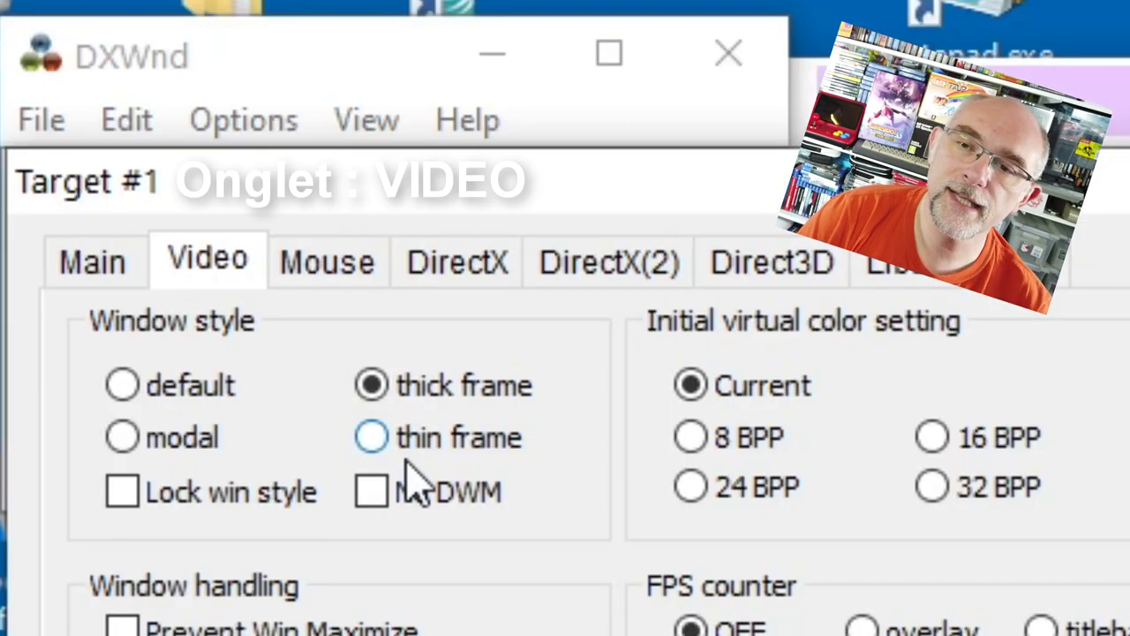
left_click(181, 152)
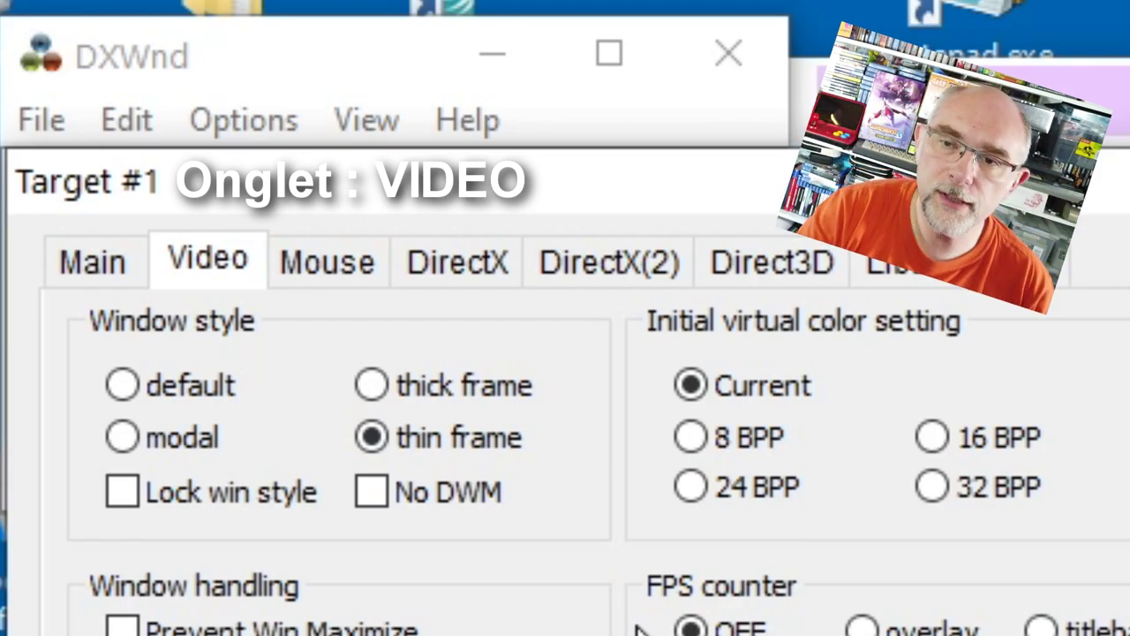
left_click(372, 497)
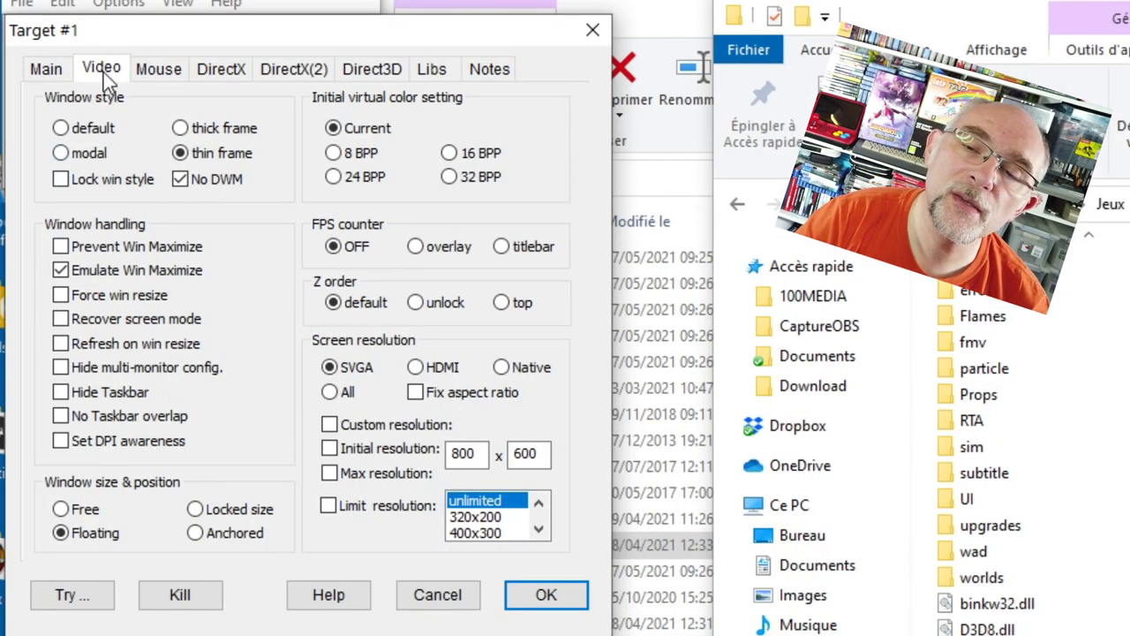
Enable Hide desktop background for the Demon Stone entry, and save the changed task list
left_click(40, 70)
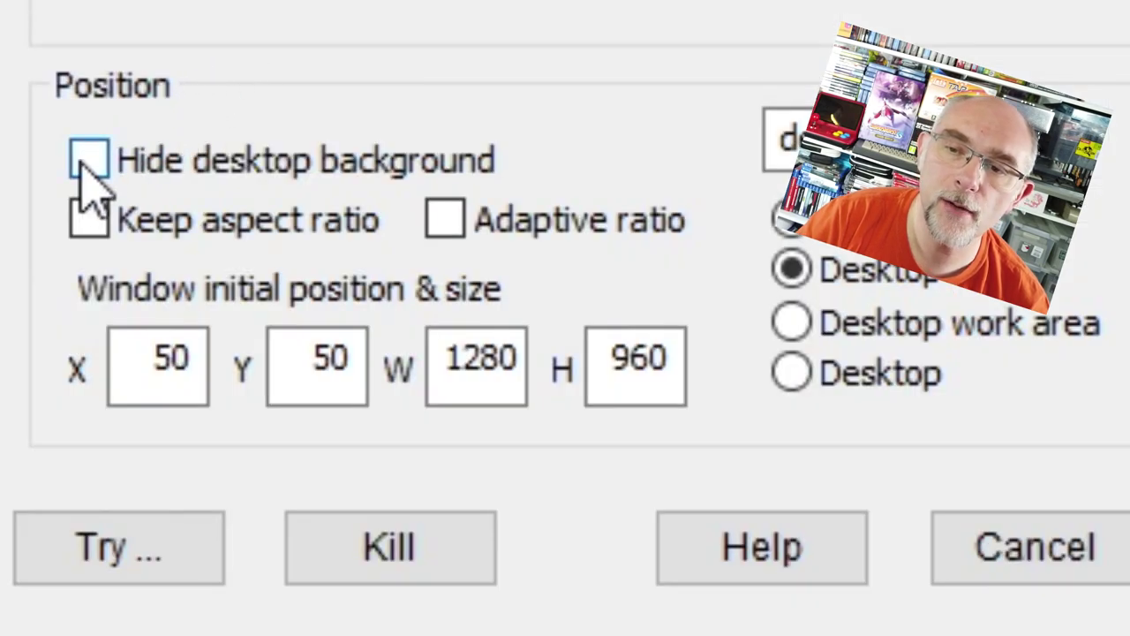
left_click(81, 157)
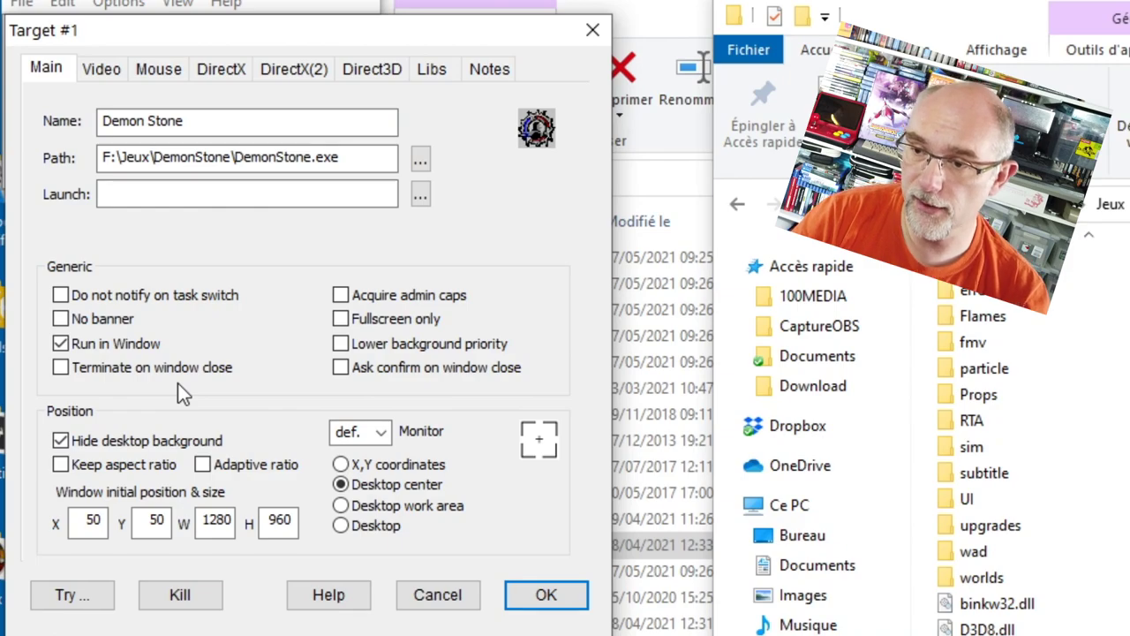
left_click(558, 597)
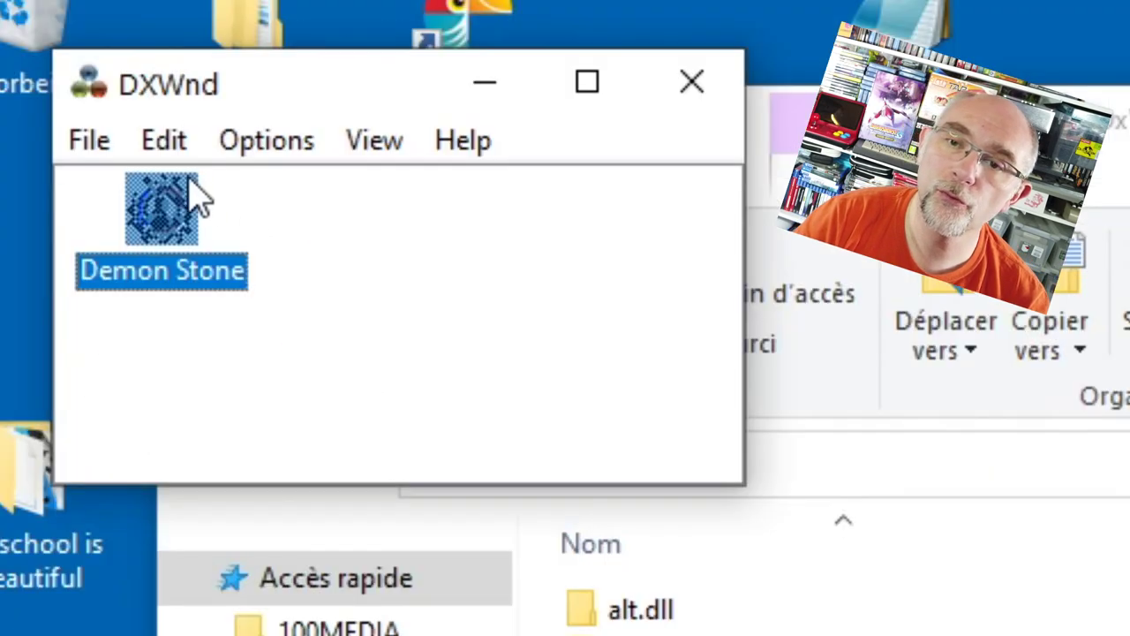
left_click(115, 158)
left_click(127, 244)
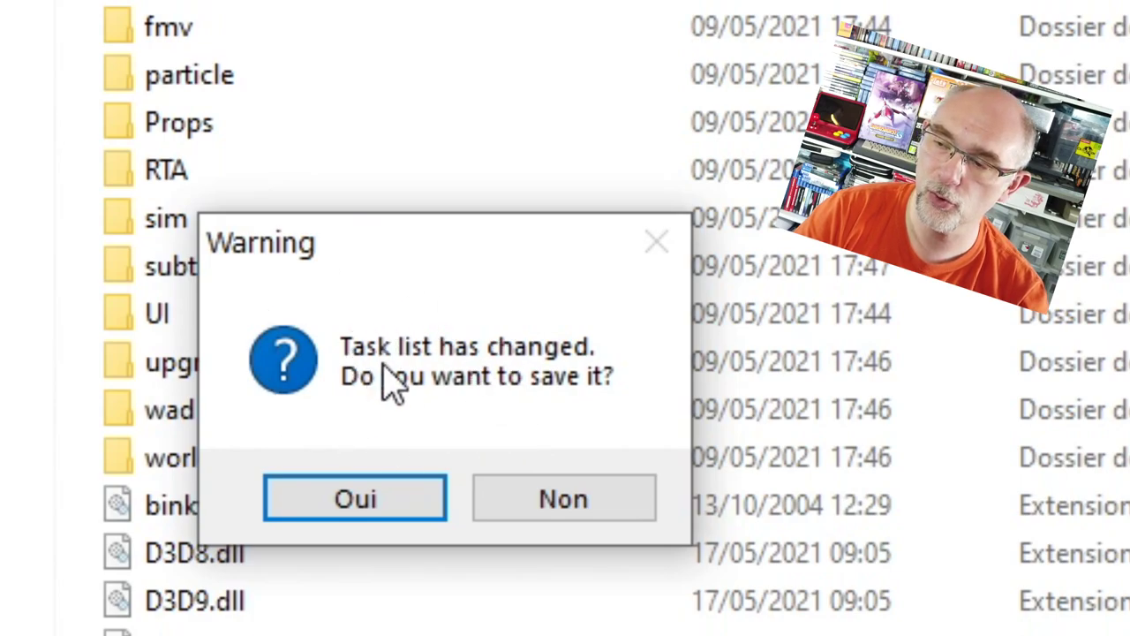
left_click(356, 500)
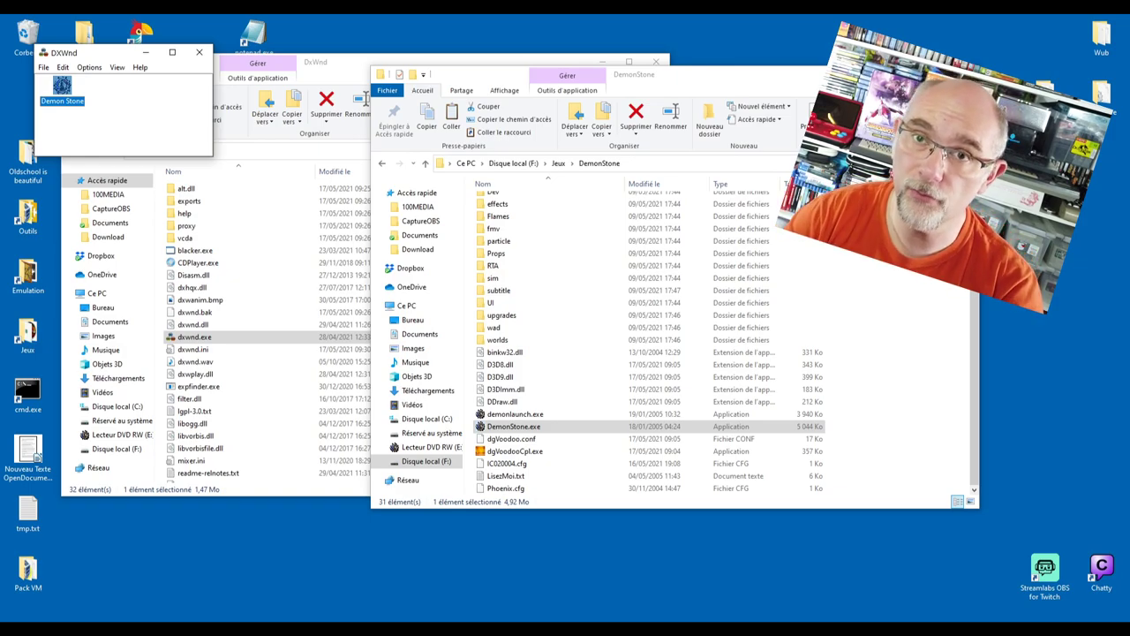
Add gorky17.exe from the Gorky17 folder in F:\Jeux to DxWnd as a new entry named Gorky 17
left_click(558, 162)
scroll(626, 331, "down", 2)
scroll(625, 331, "up", 3)
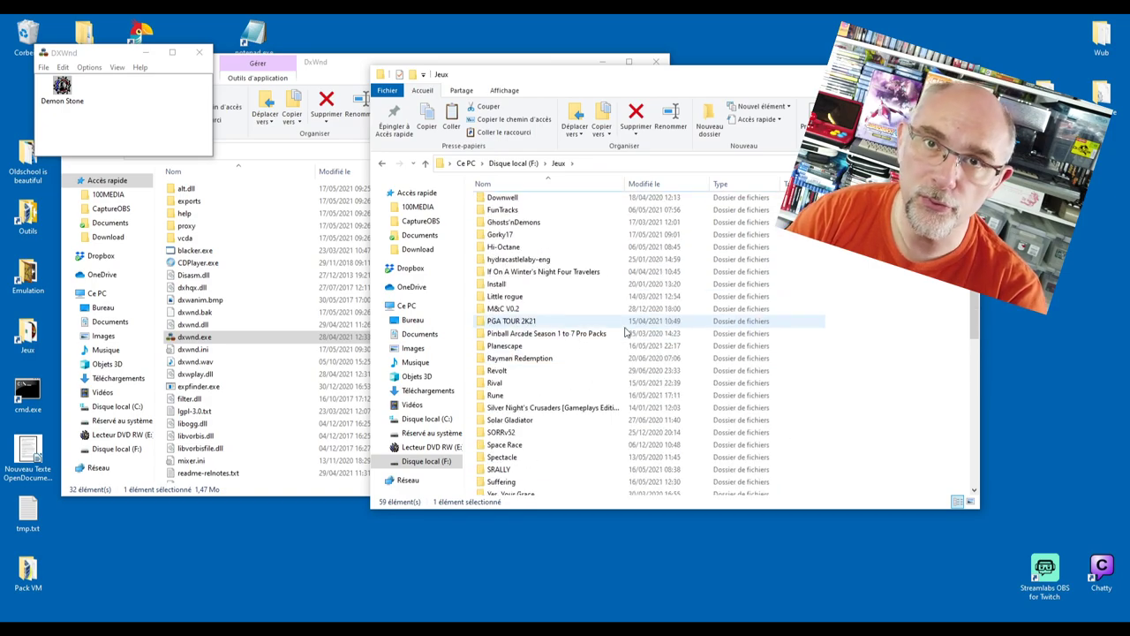
double_click(500, 234)
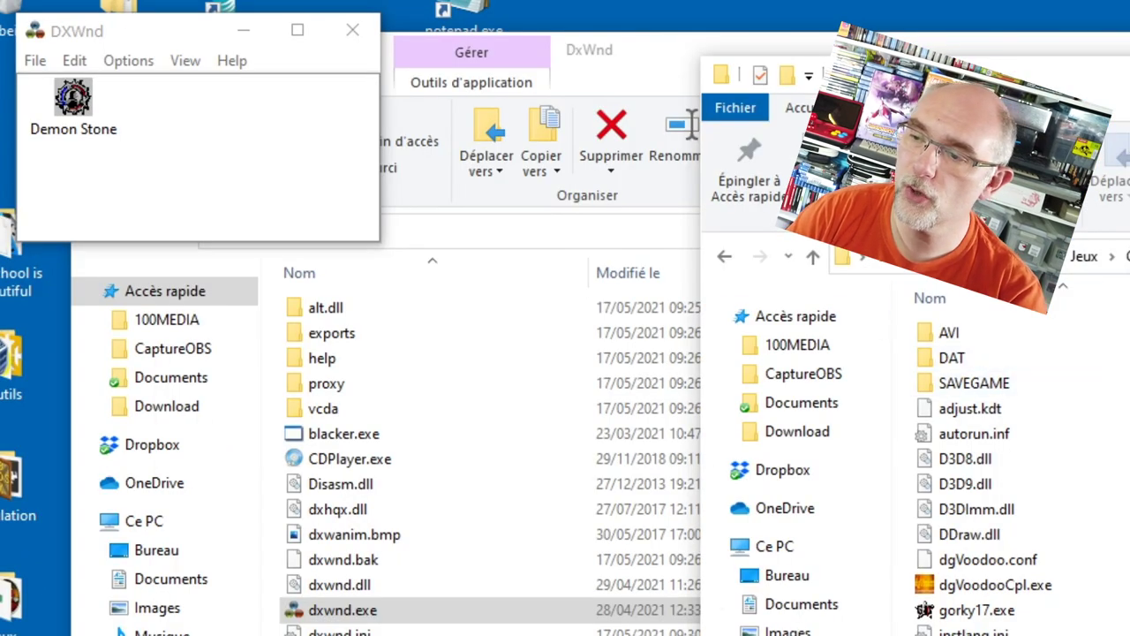
left_click_drag(927, 618, 179, 133)
left_click(245, 177)
type("Gorky 17")
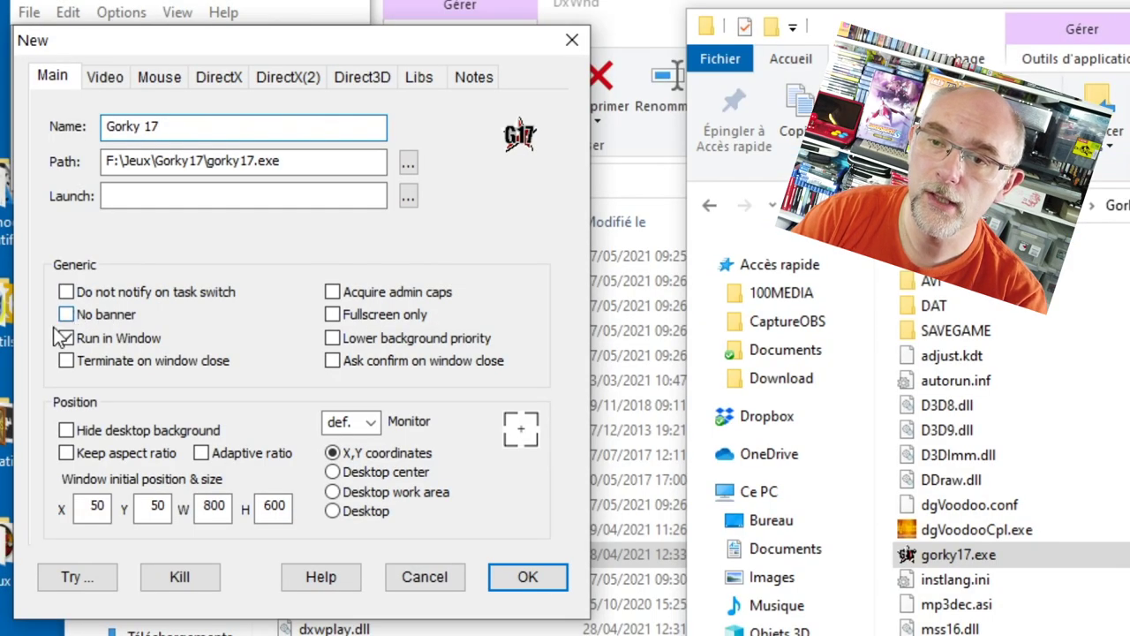
Configure the Gorky 17 window position with the desktop background hidden, Desktop center placement and an initial size of 1280 by 960
left_click(67, 429)
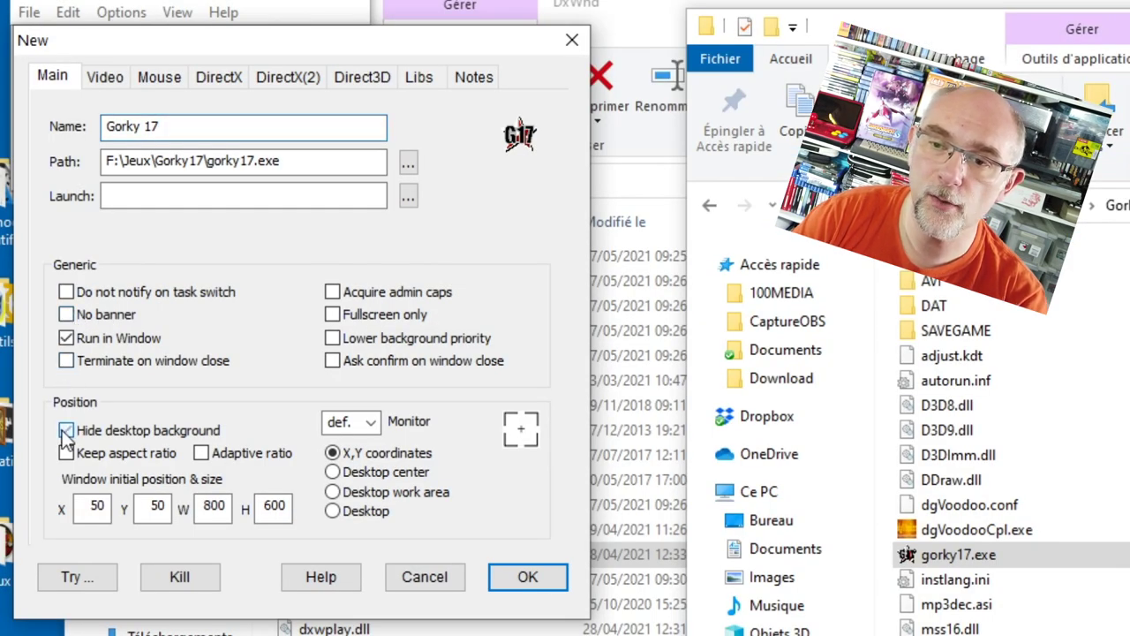
left_click(333, 472)
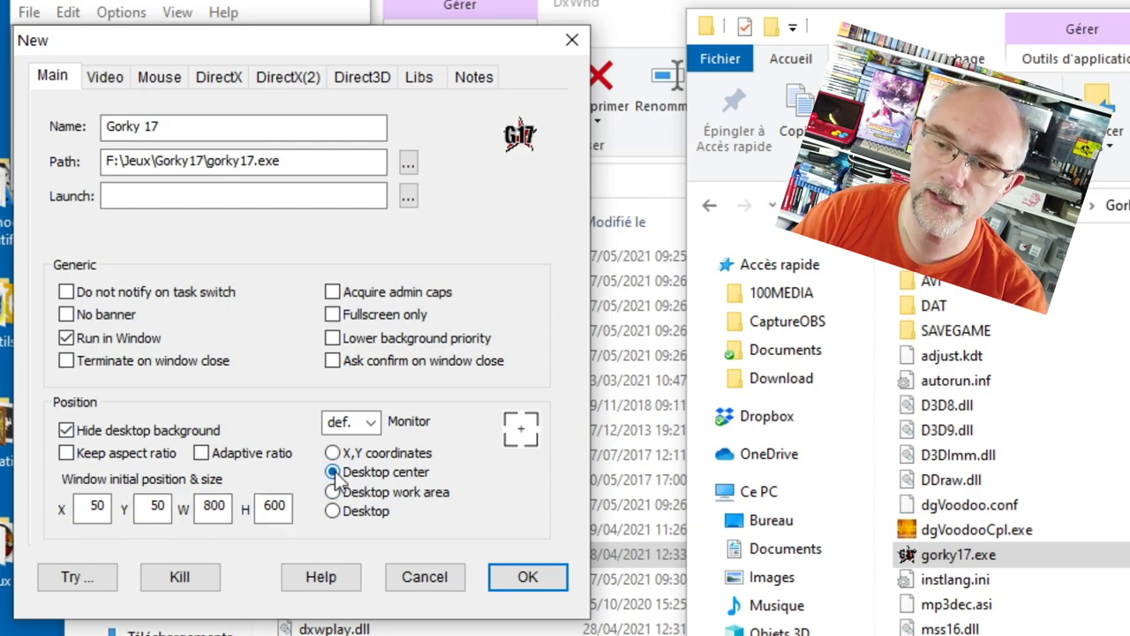
double_click(212, 505)
type("12")
key("Tab")
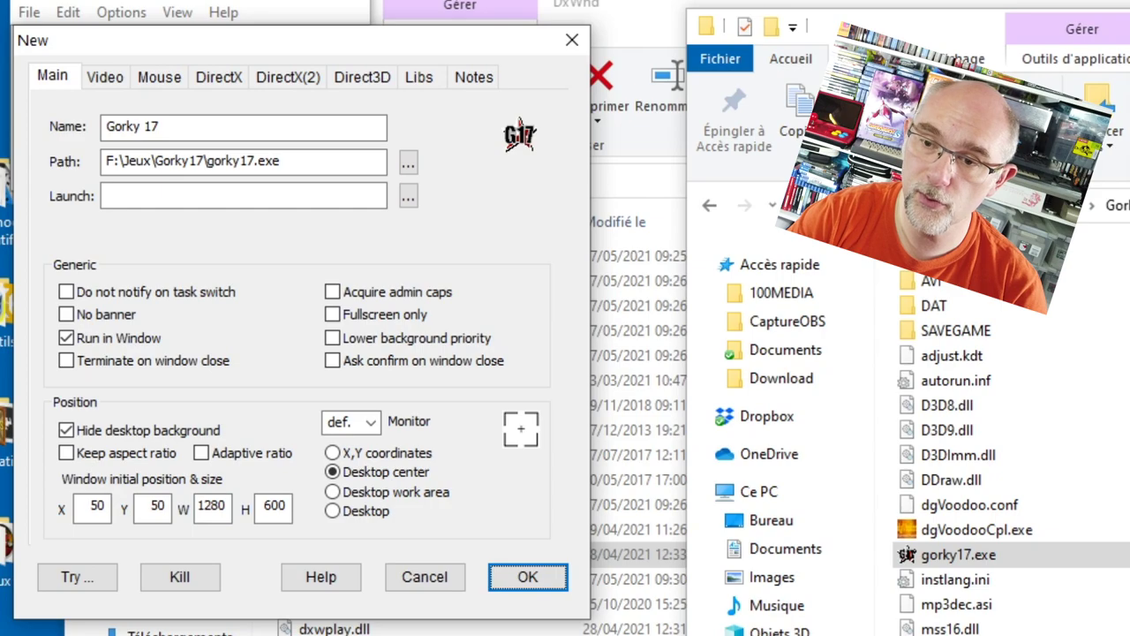
left_click(267, 505)
double_click(267, 505)
type("9")
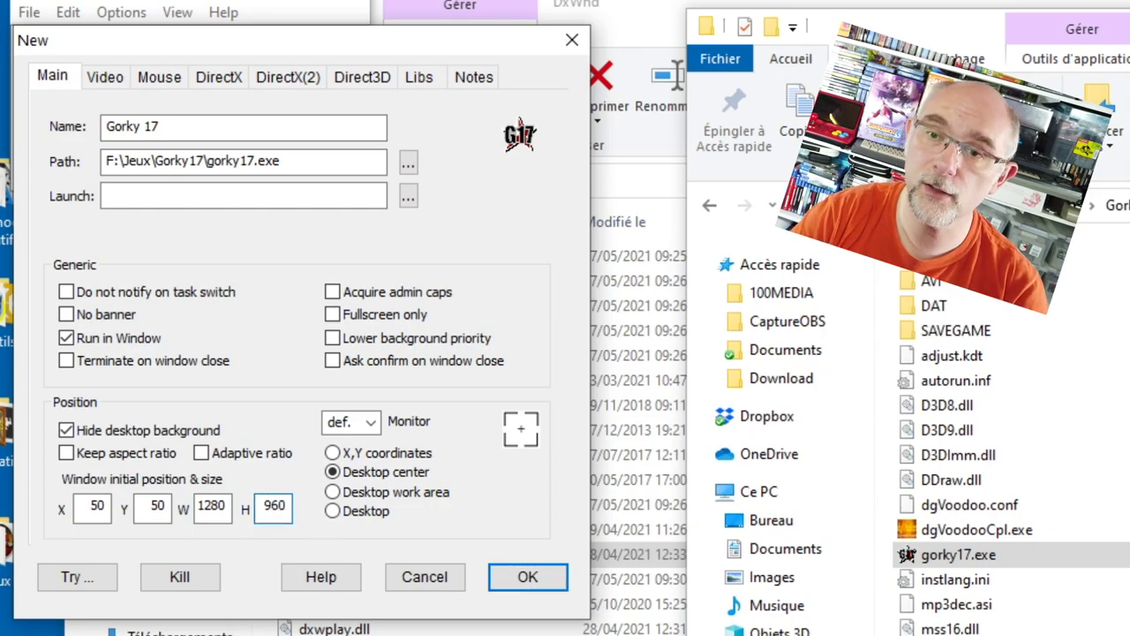
In the Gorky 17 video settings, set the window style to thin frame and enable No DWM
left_click(104, 79)
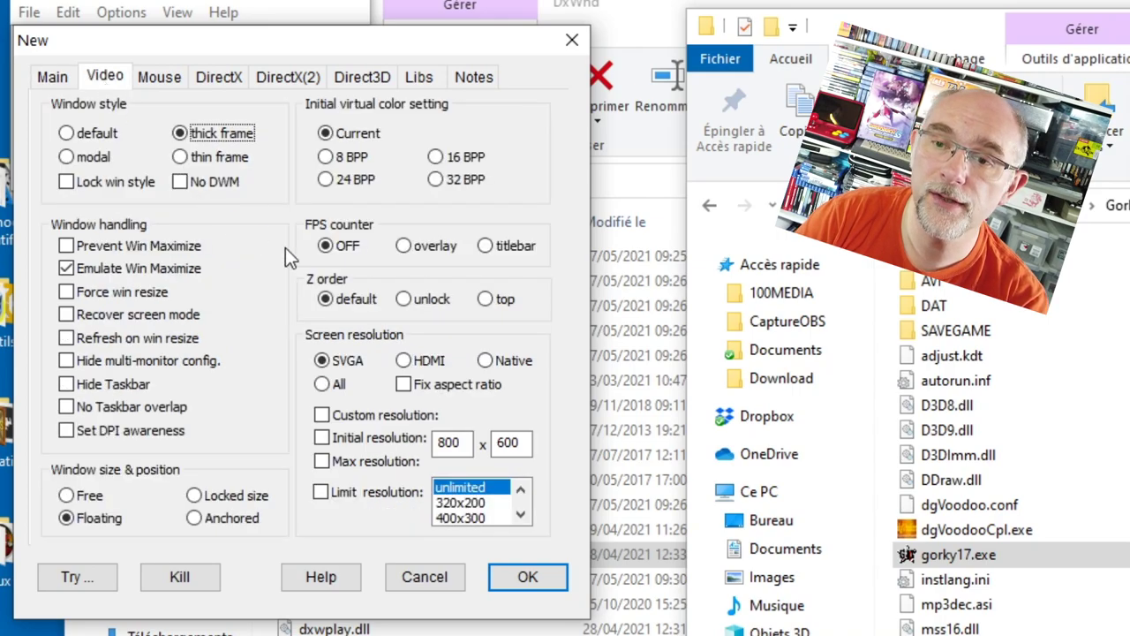
left_click(186, 157)
left_click(198, 183)
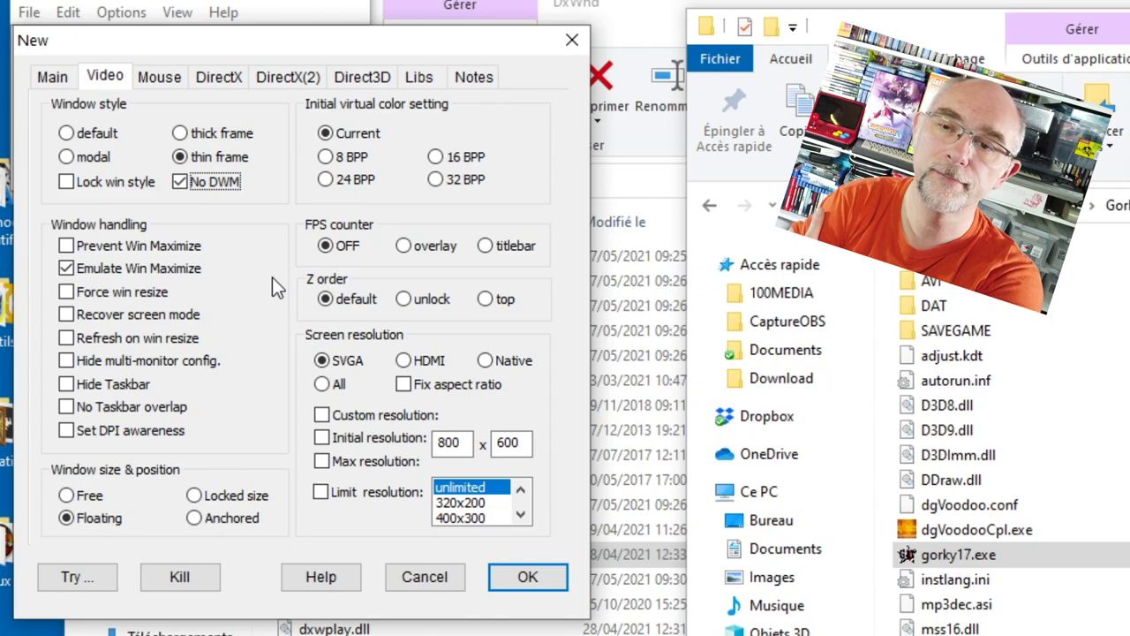
Set the mouse clipper to LOCKED for Gorky 17 and accept the new entry
key("ctrl+Tab")
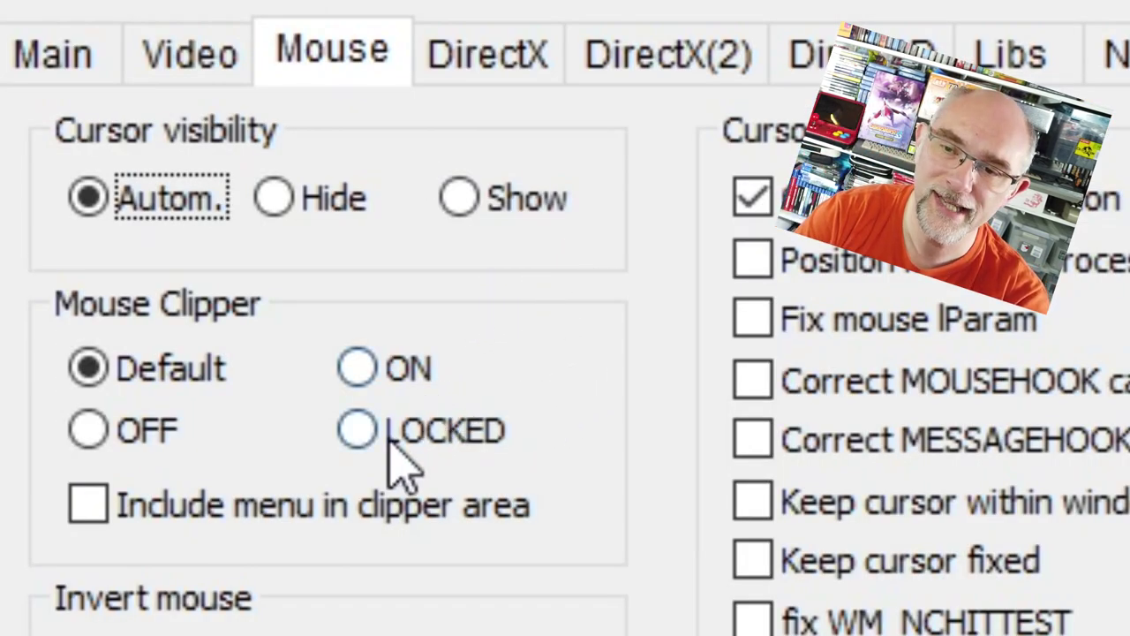
left_click(362, 433)
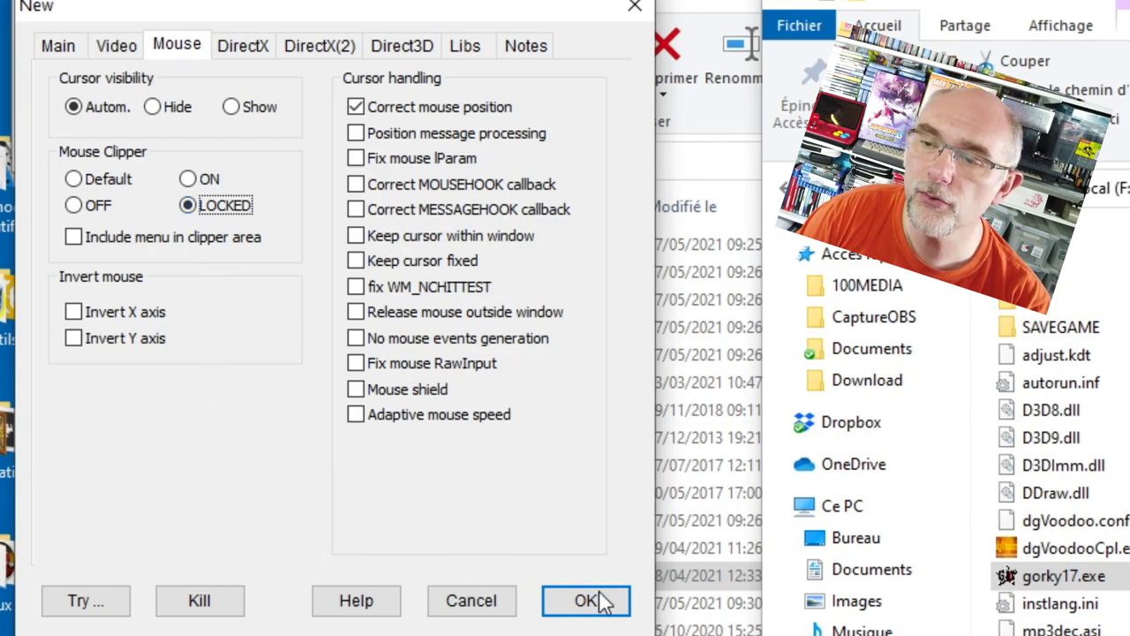
left_click(587, 600)
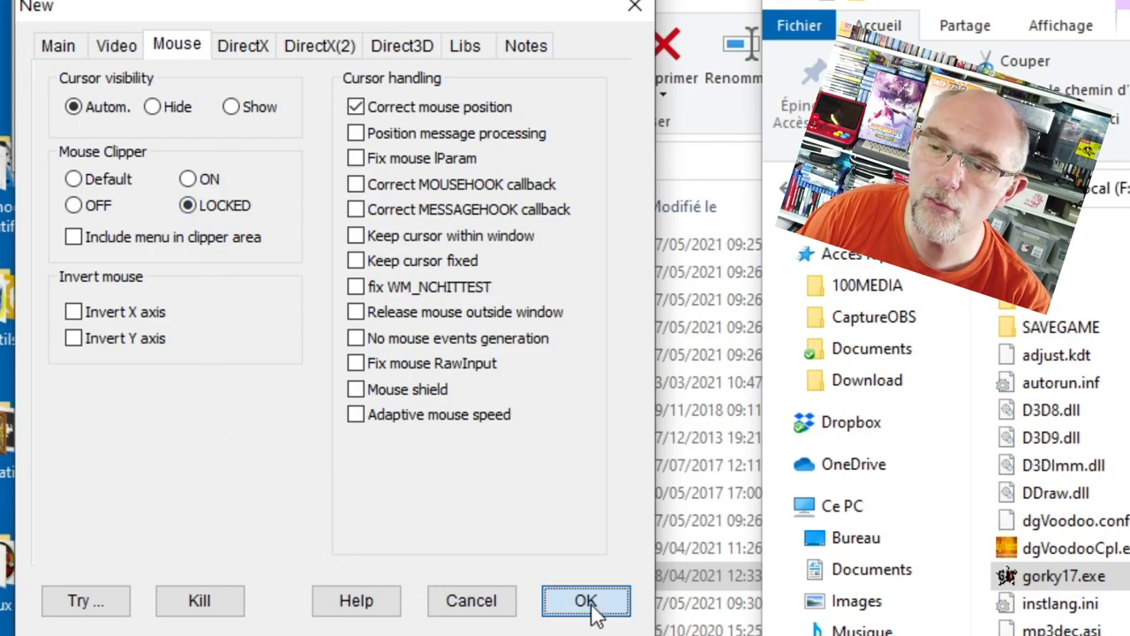
Launch Gorky 17 from DxWnd with the dgVoodoo DirectX Wrapper/Direct3D HAL renderer and skip the intro video
double_click(193, 35)
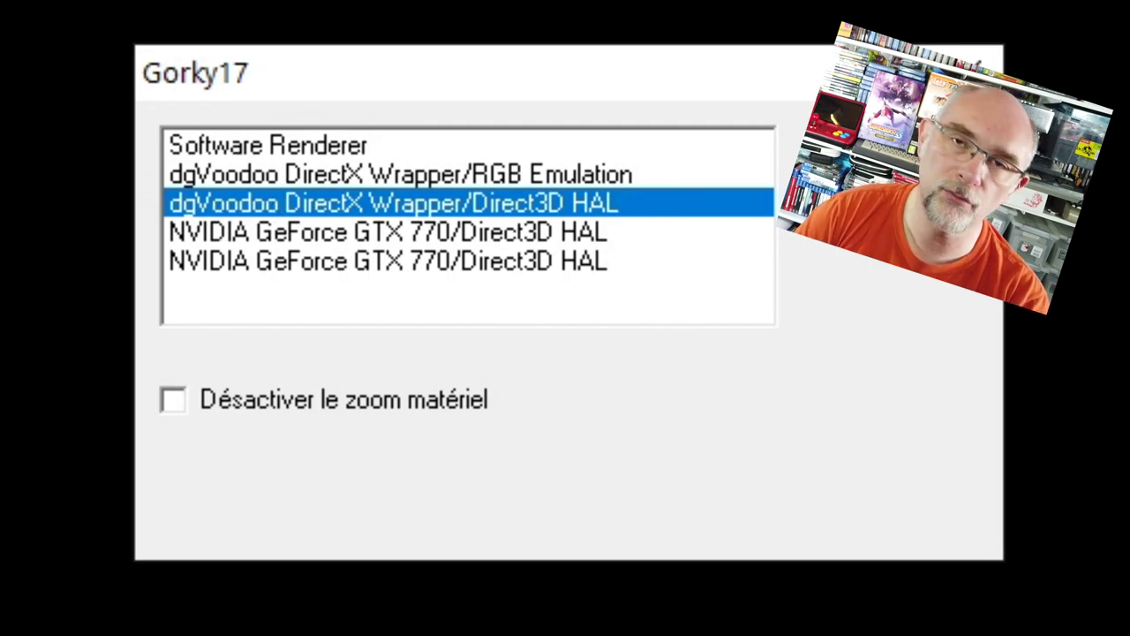
key("Return")
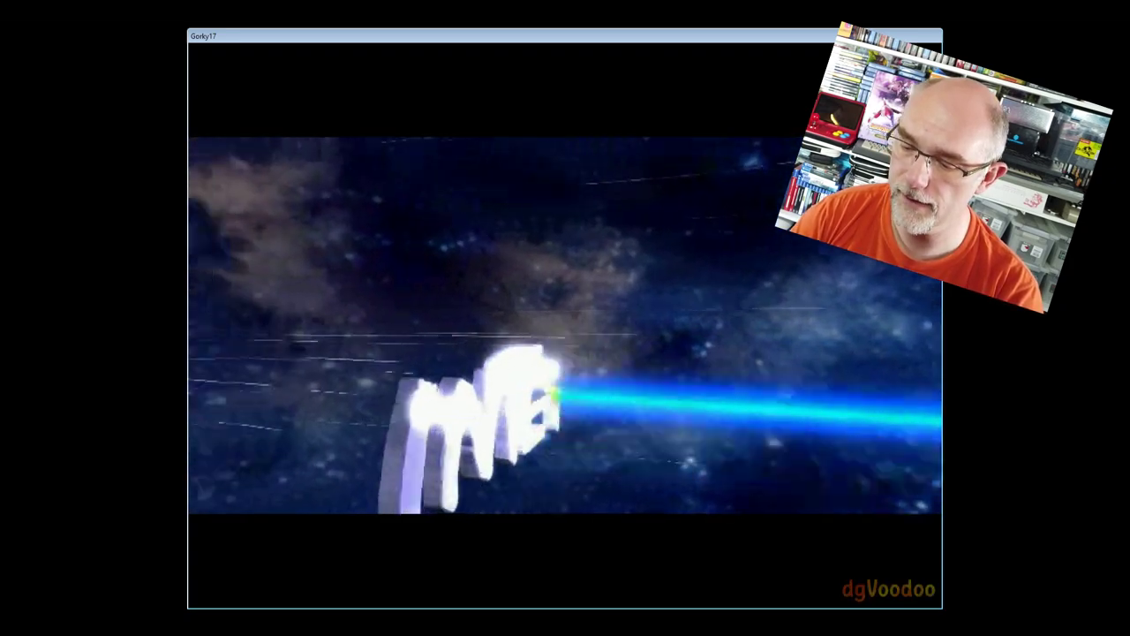
key("Escape")
Start a new game in Gorky 17 and choose a green tile for the active soldier's move
key("Down")
key("Down")
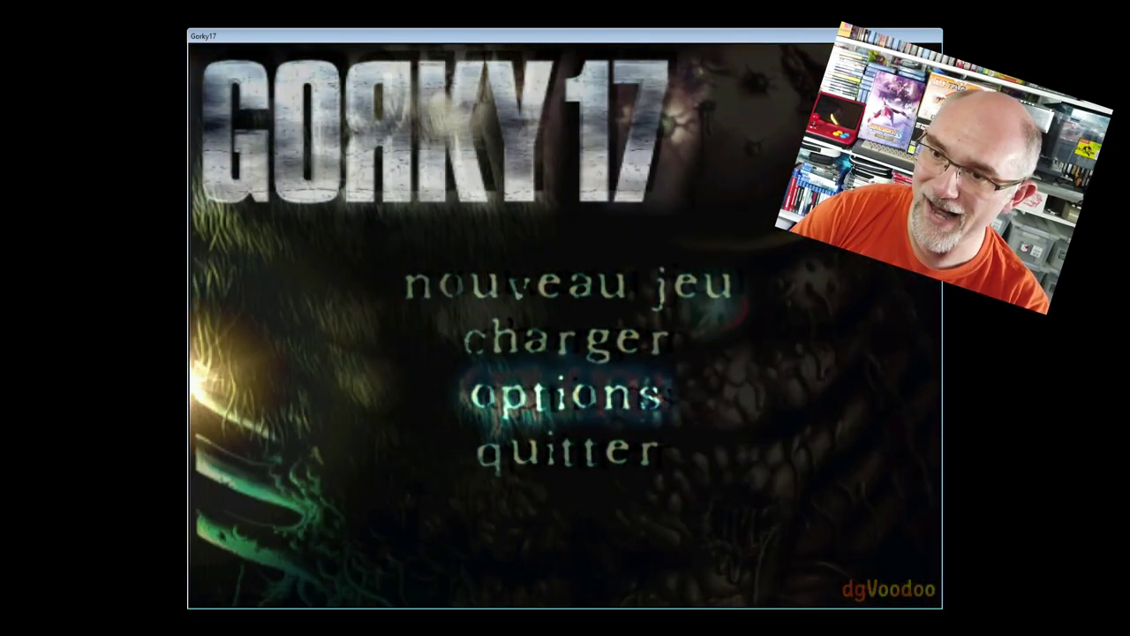
key("Up")
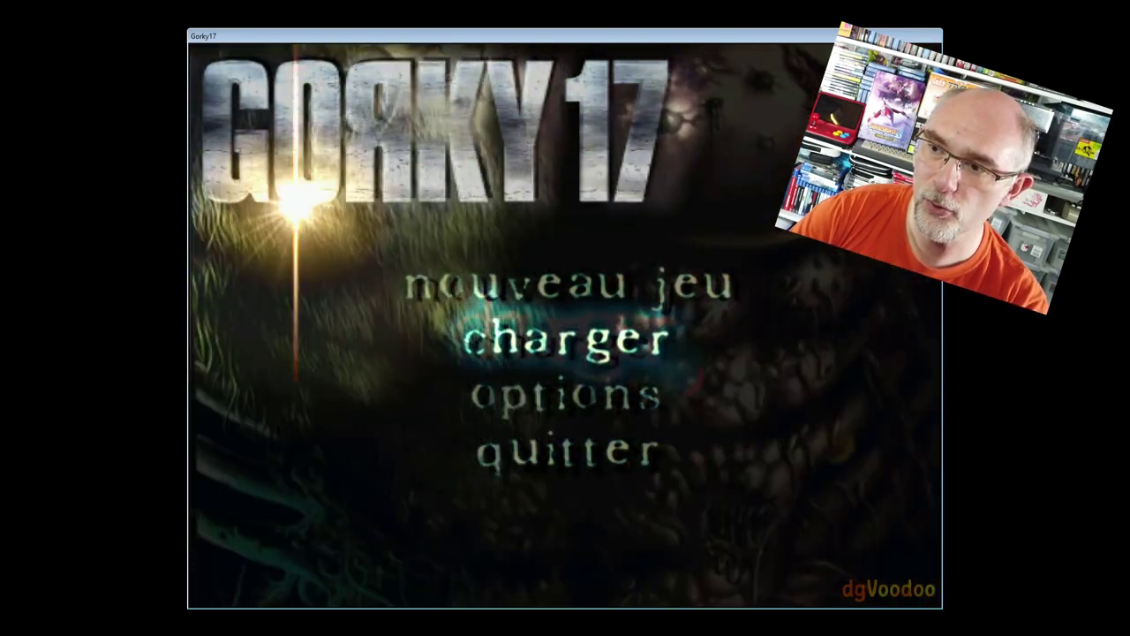
key("Up")
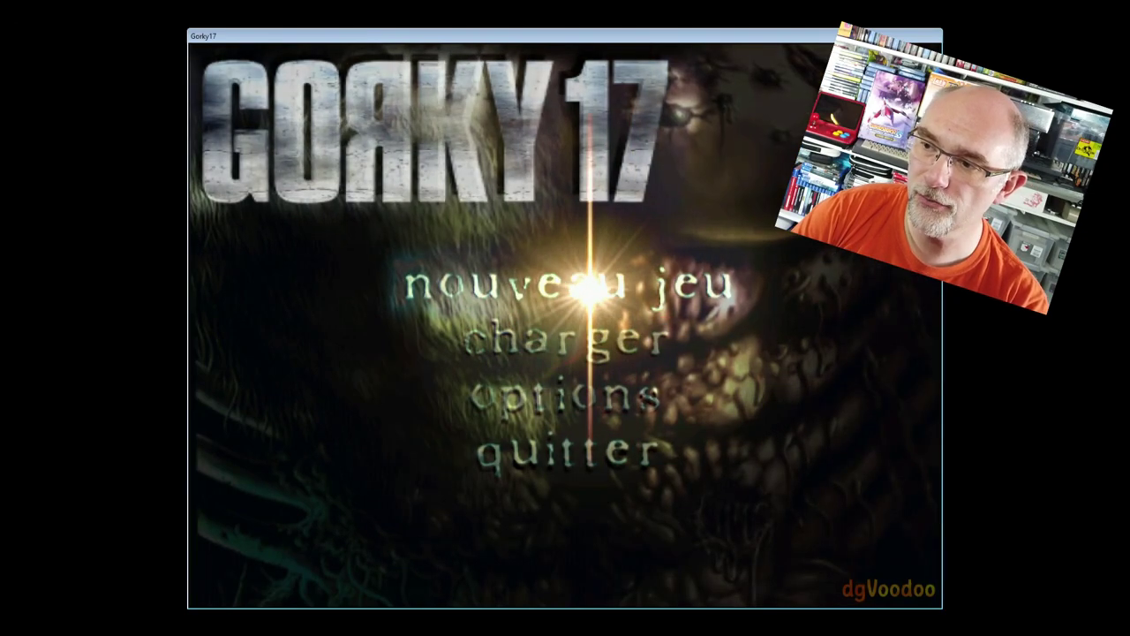
key("Return")
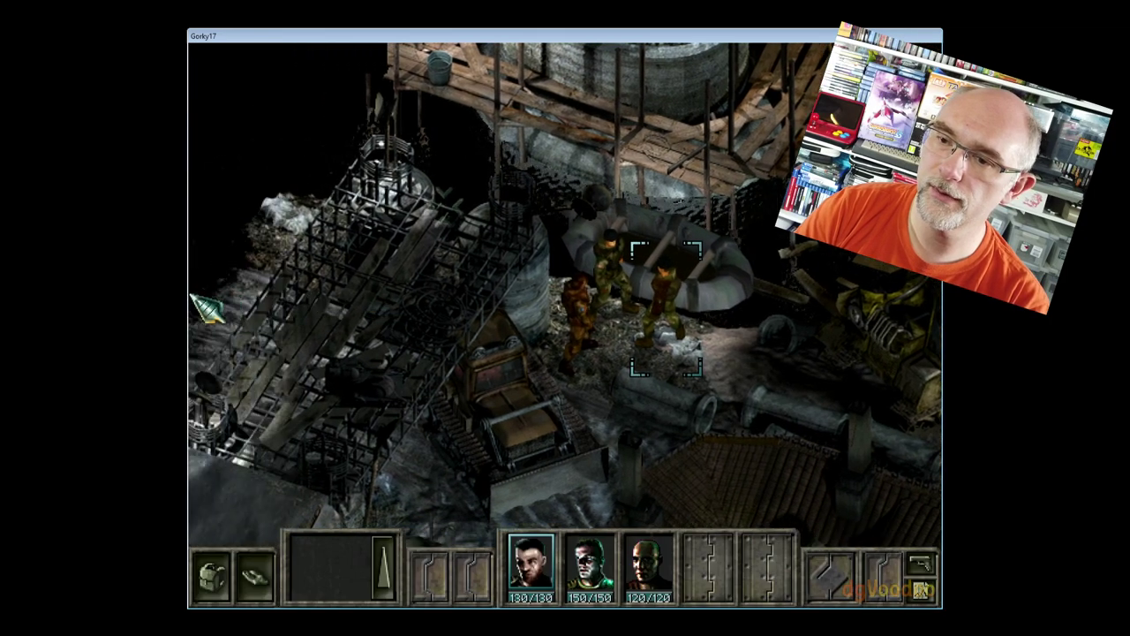
mouse_move(207, 93)
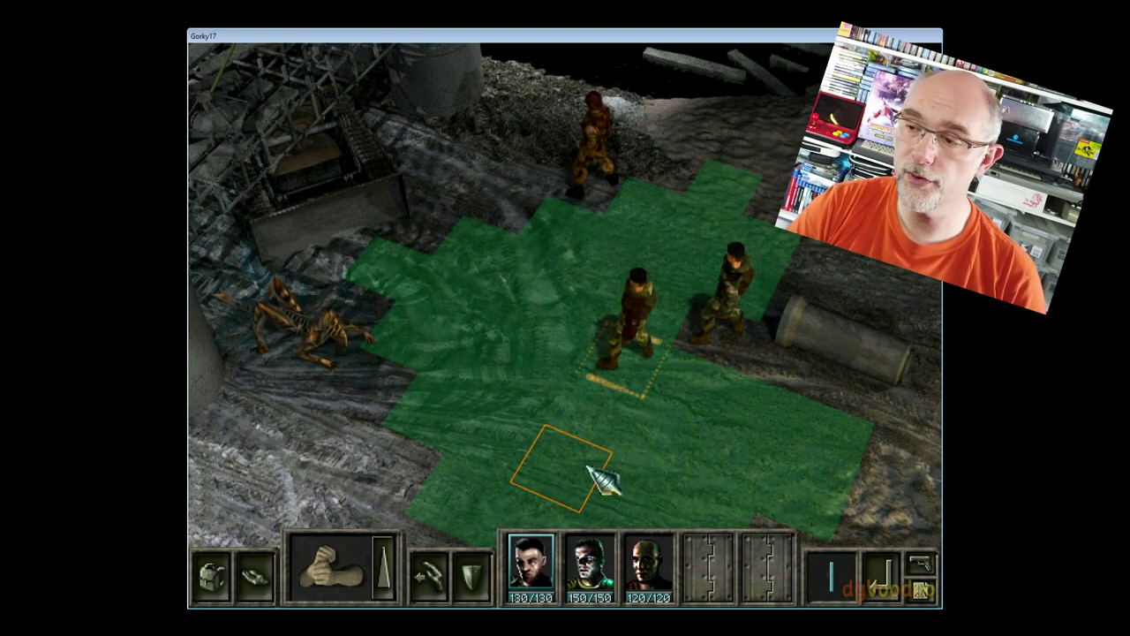
left_click(603, 480)
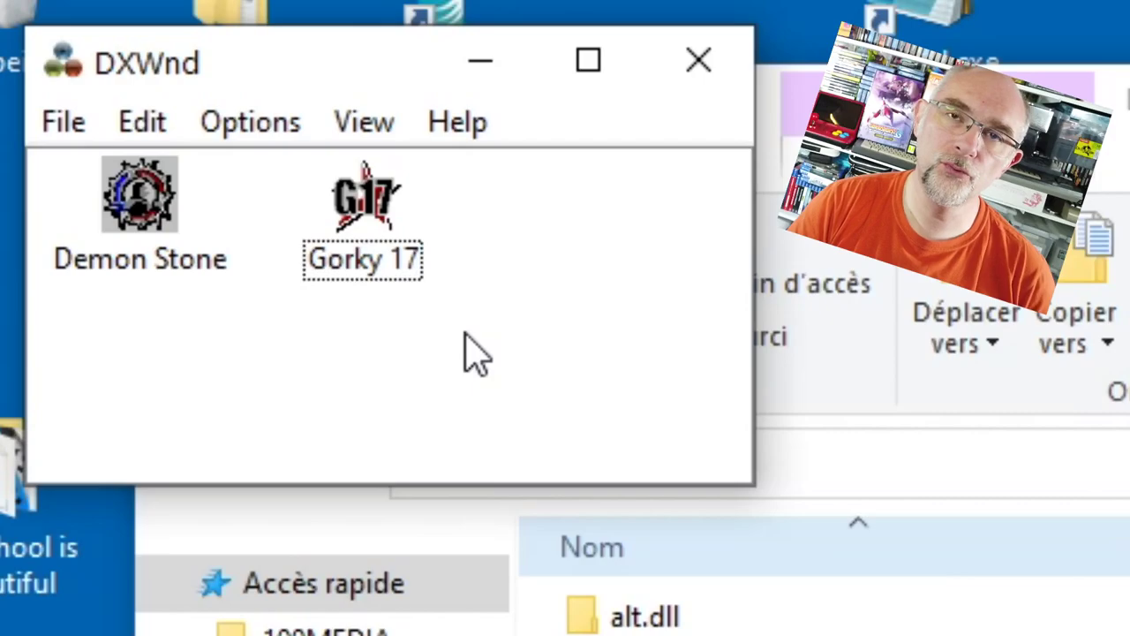
In DxWnd, start importing a task configuration and go to the exports folder inside DxWnd on the desktop
left_click(69, 136)
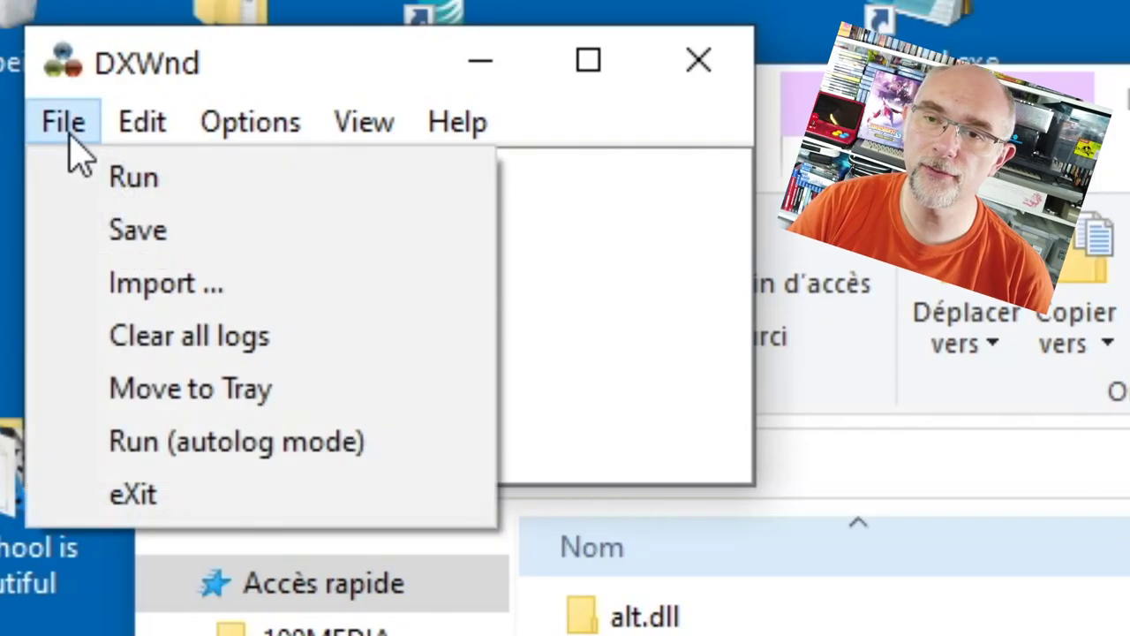
left_click(151, 304)
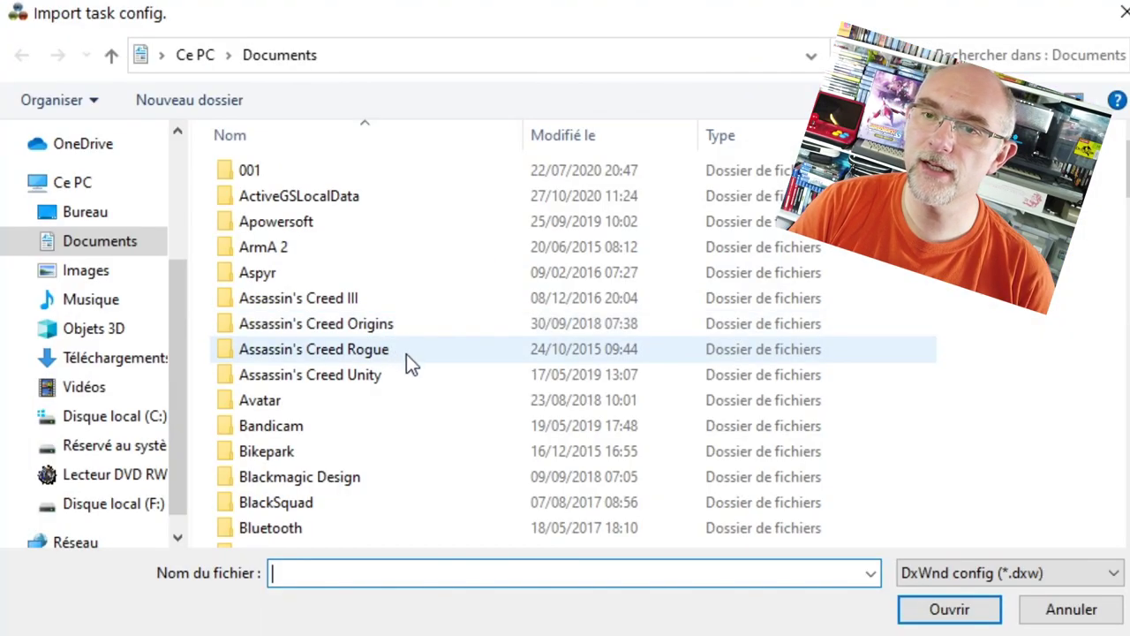
left_click(95, 219)
double_click(415, 225)
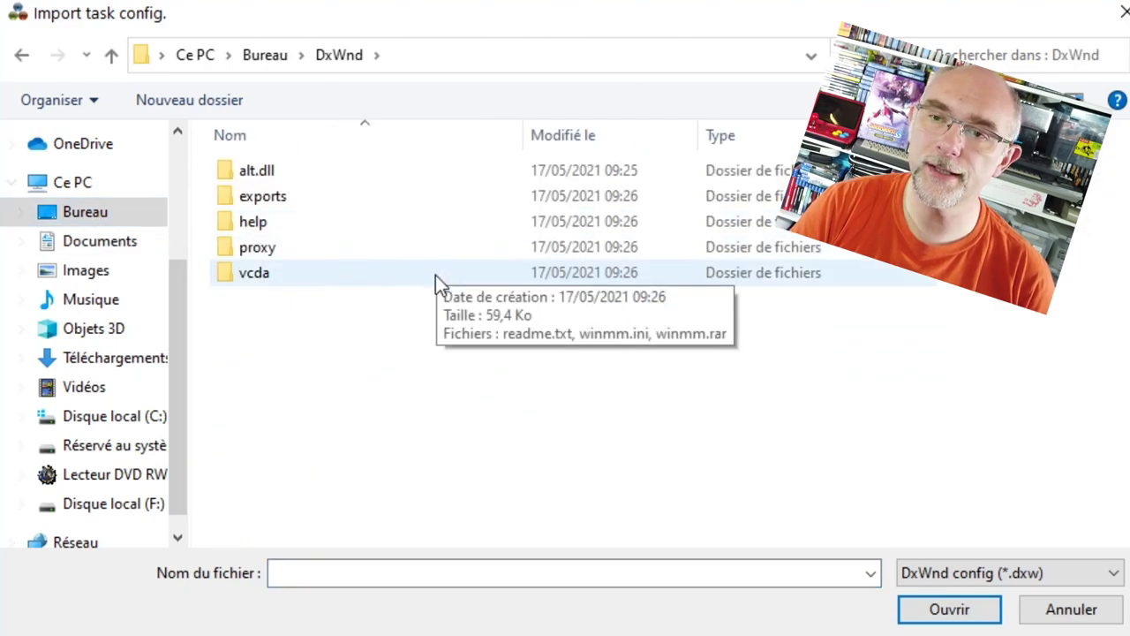
double_click(276, 198)
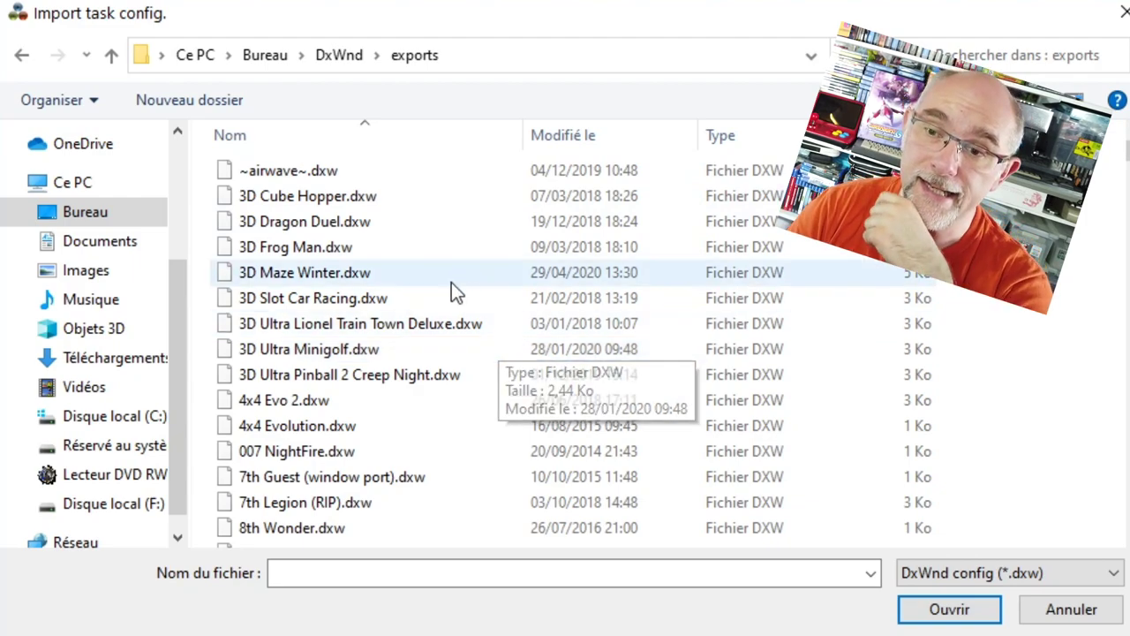
Find the Dragon Dice.dxw configuration in the exports folder and import it into DxWnd
scroll(451, 283, "down", 10)
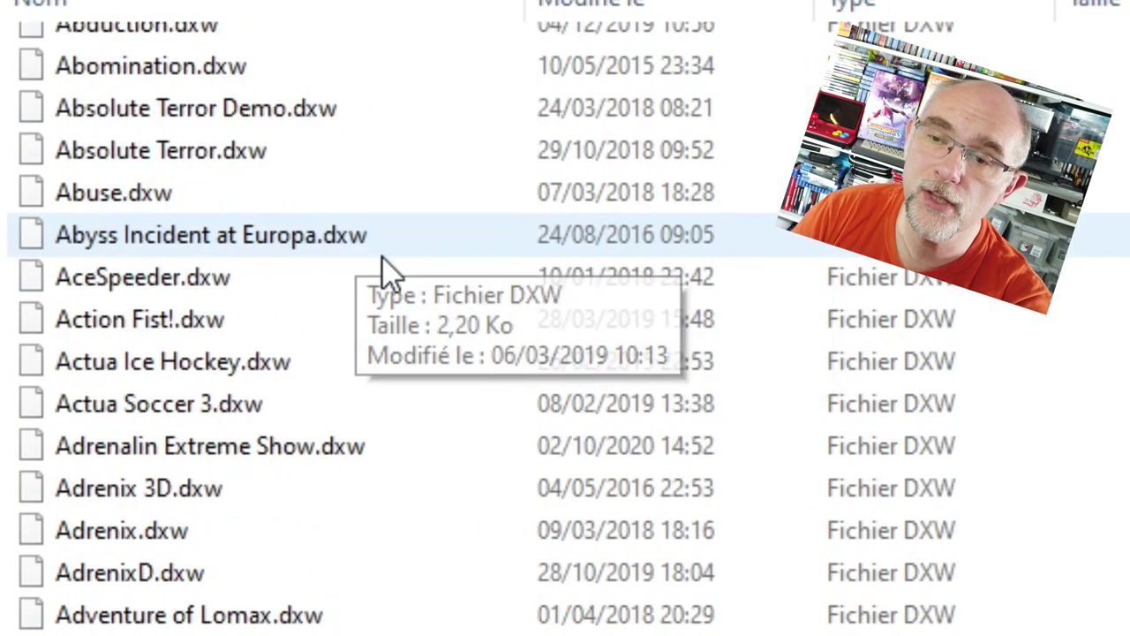
scroll(384, 265, "down", 20)
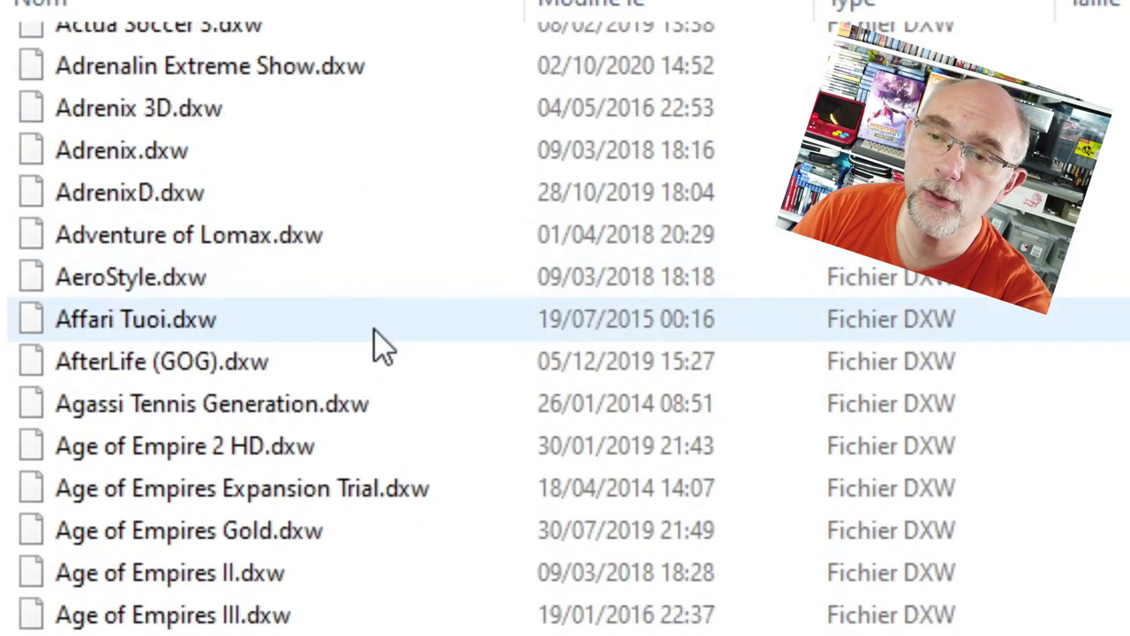
scroll(364, 363, "down", 20)
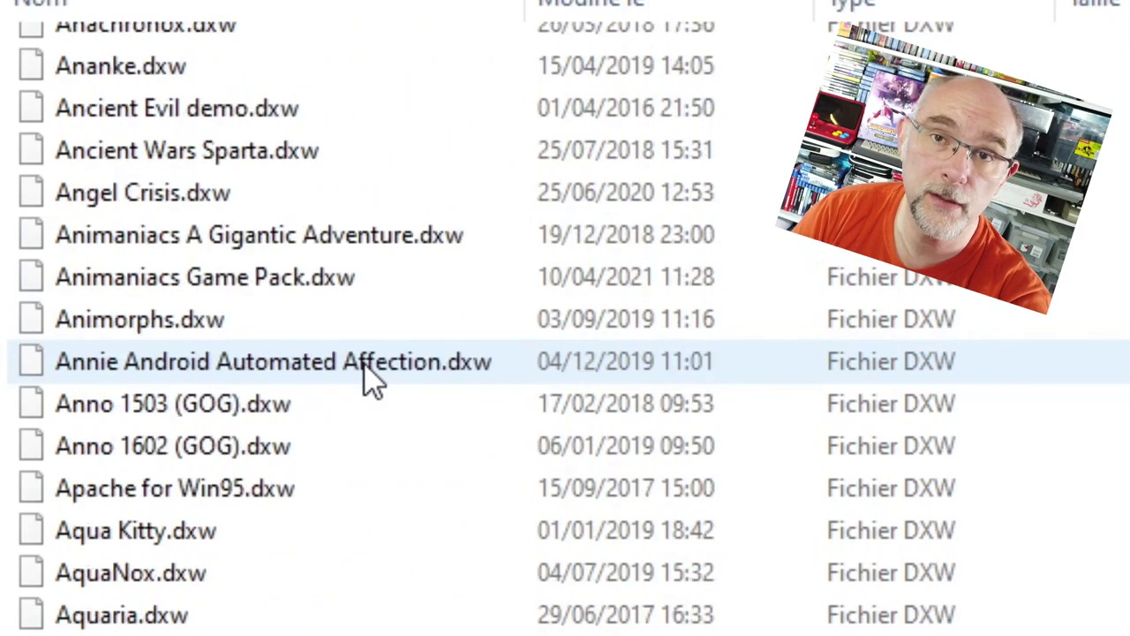
scroll(371, 376, "down", 10)
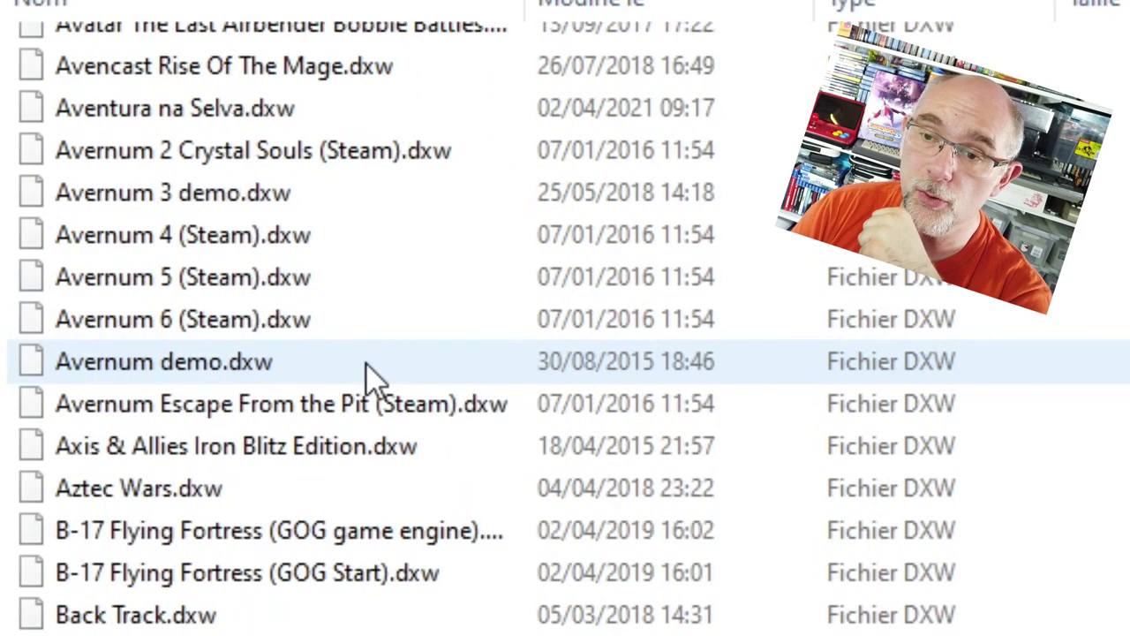
scroll(565, 328, "down", 20)
scroll(566, 328, "up", 20)
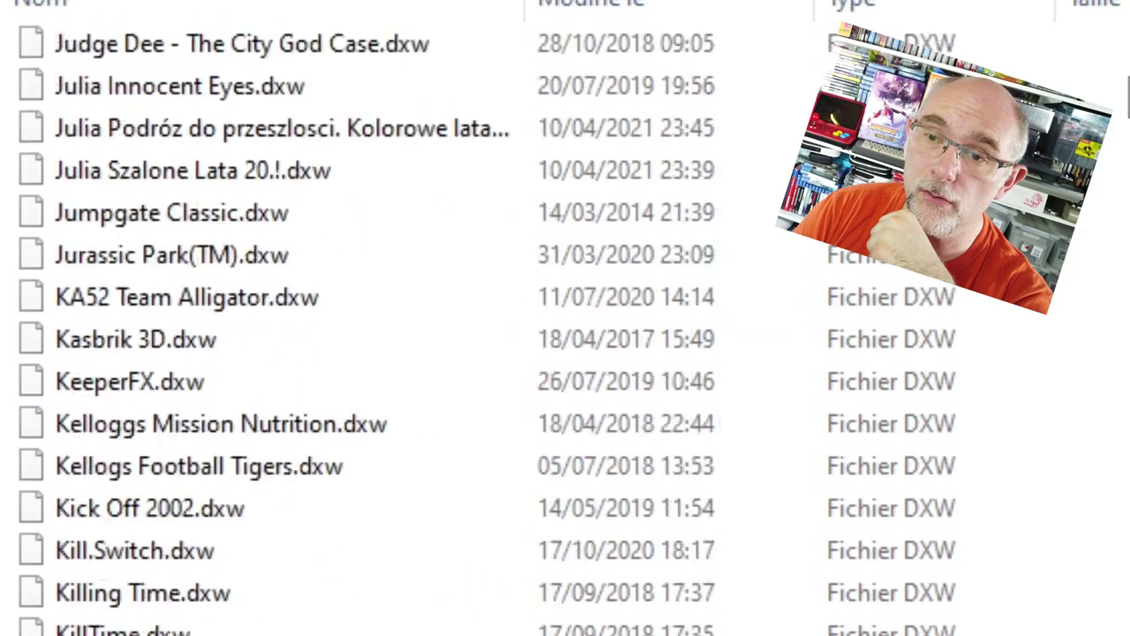
scroll(565, 329, "up", 20)
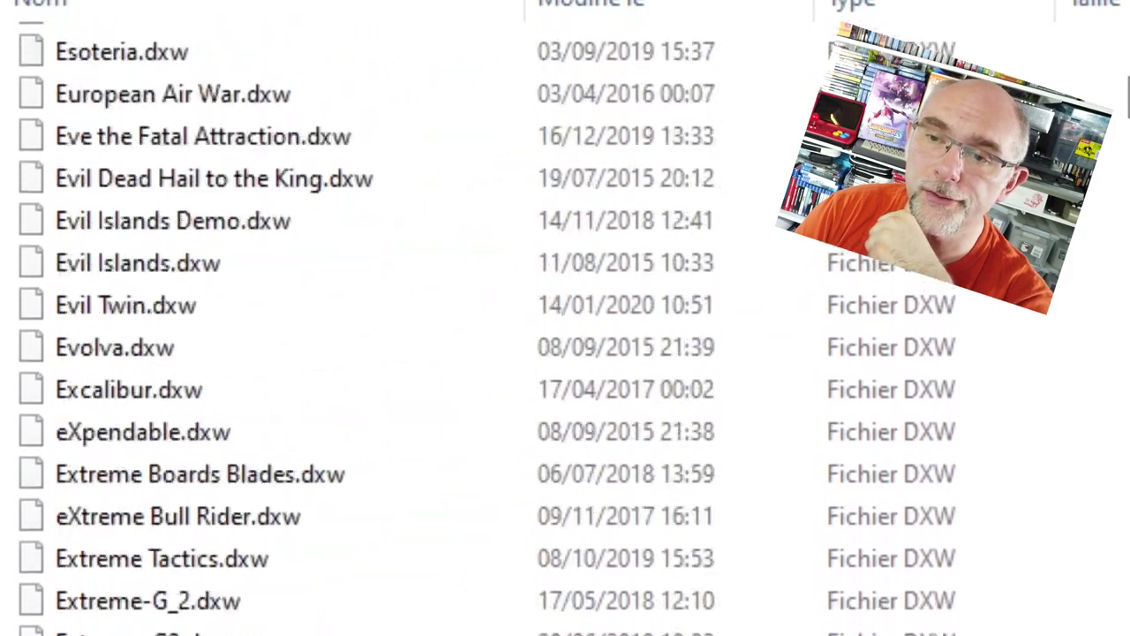
scroll(565, 328, "up", 2)
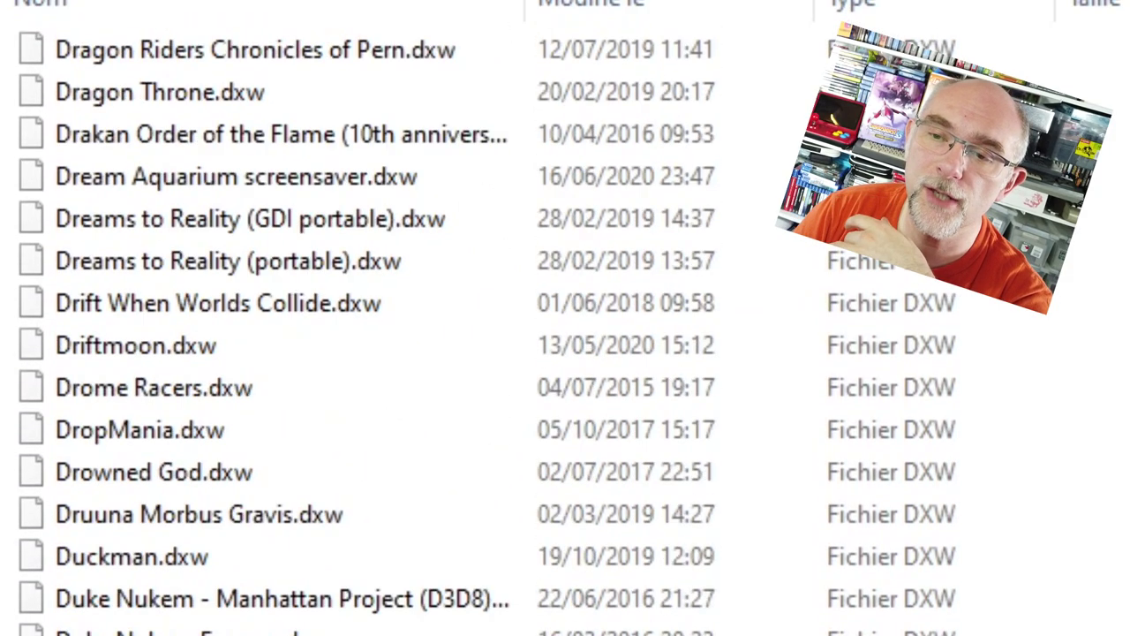
scroll(763, 324, "up", 3)
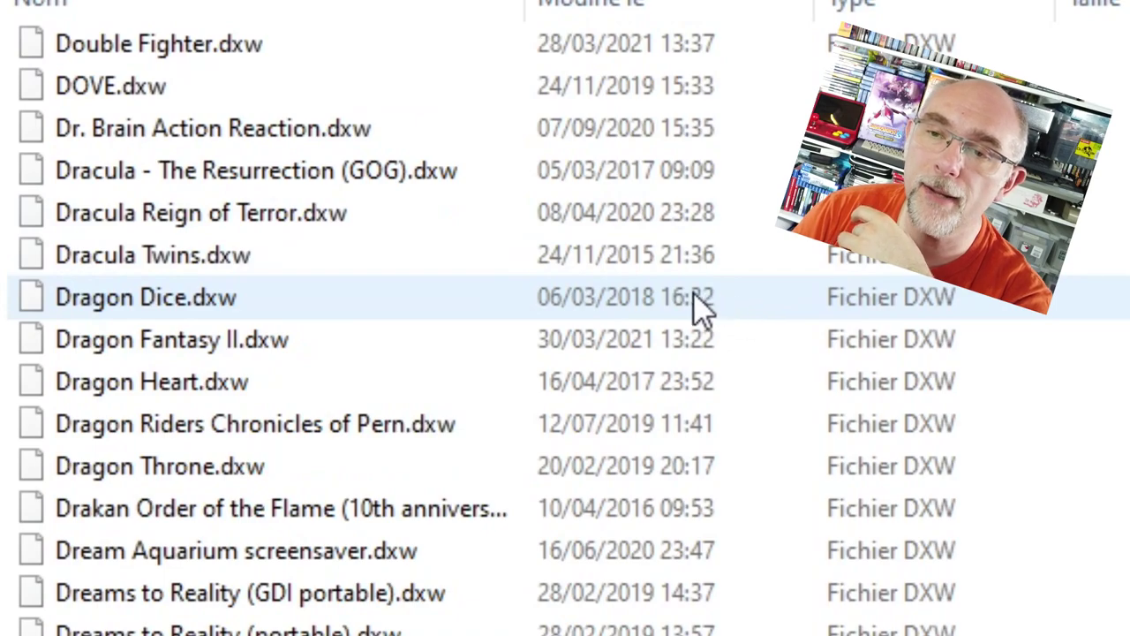
left_click(136, 315)
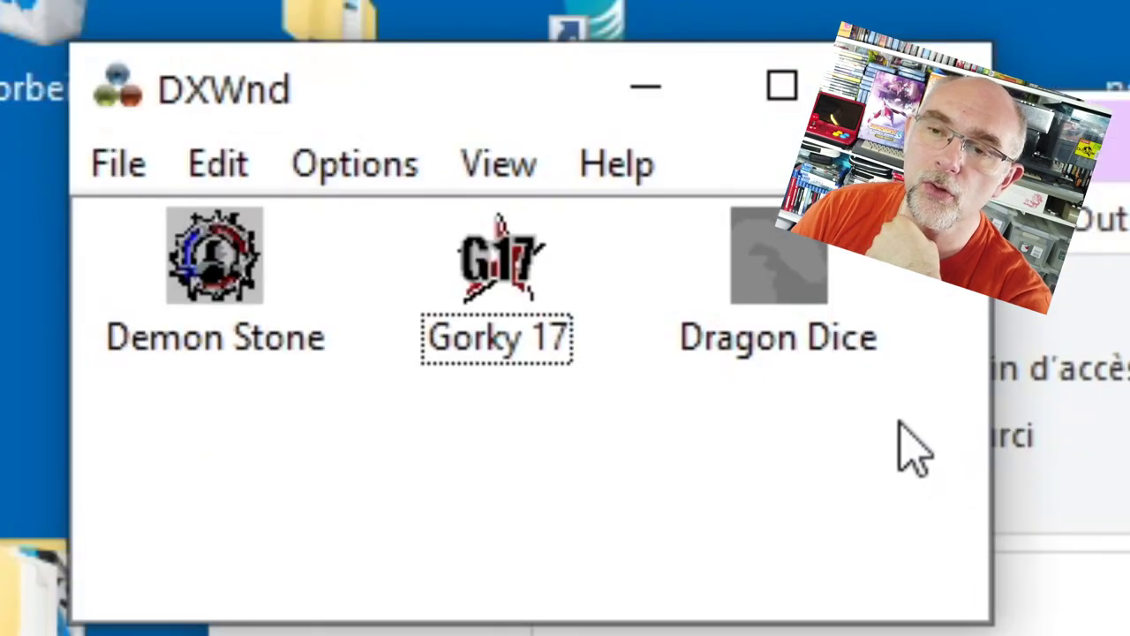
Open the imported Dragon Dice entry for modification and select its executable path
left_click(789, 296)
right_click(777, 279)
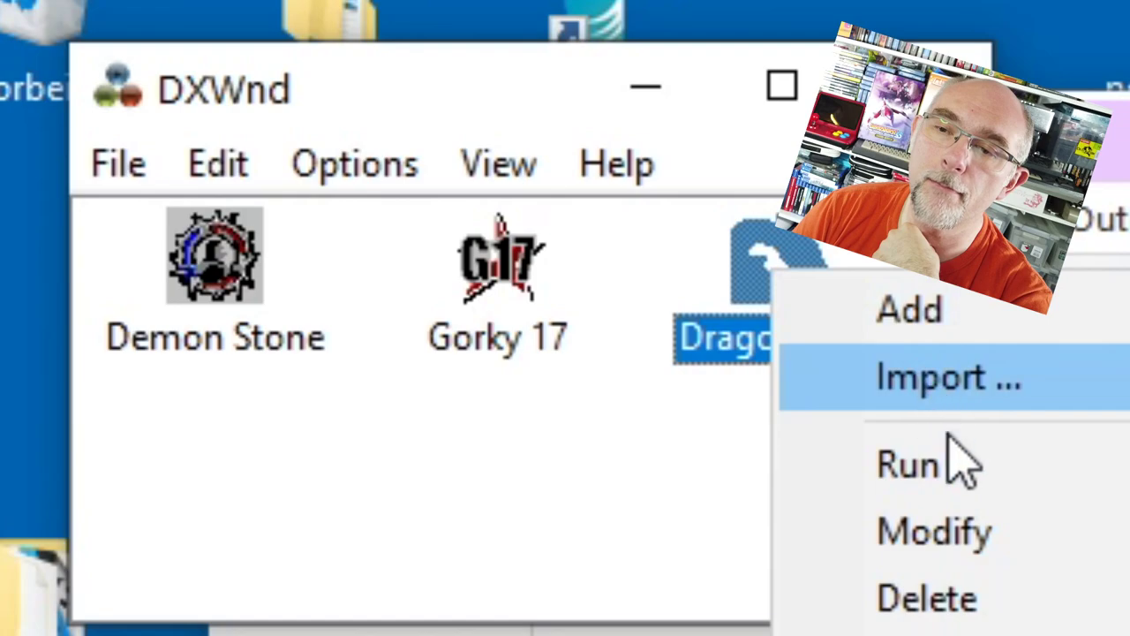
left_click(962, 534)
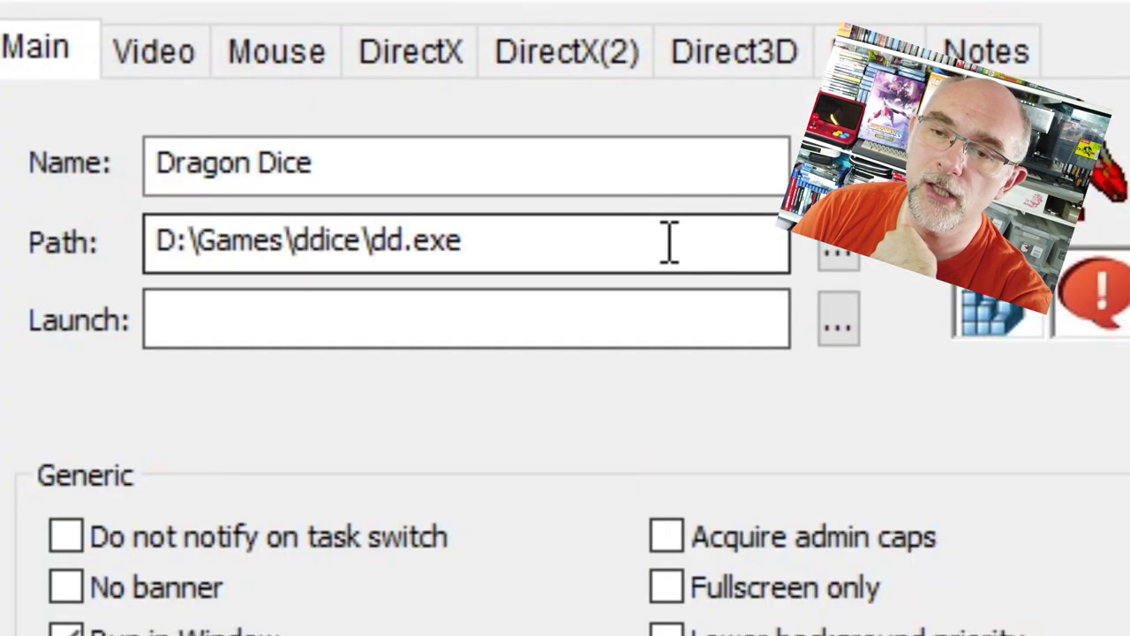
left_click_drag(668, 242, 22, 260)
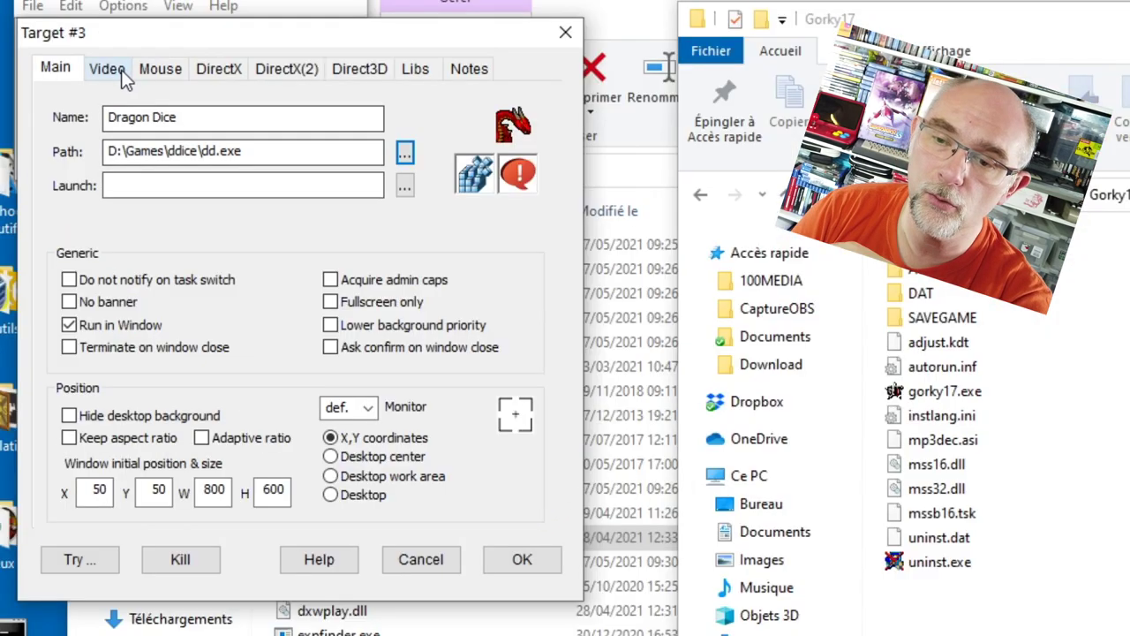
Review the Video, Mouse, DirectX, DirectX(2) and Direct3D settings of the Dragon Dice entry, and return to its Main settings
left_click(149, 51)
left_click(277, 55)
left_click(225, 73)
left_click(286, 71)
left_click(346, 72)
left_click(73, 72)
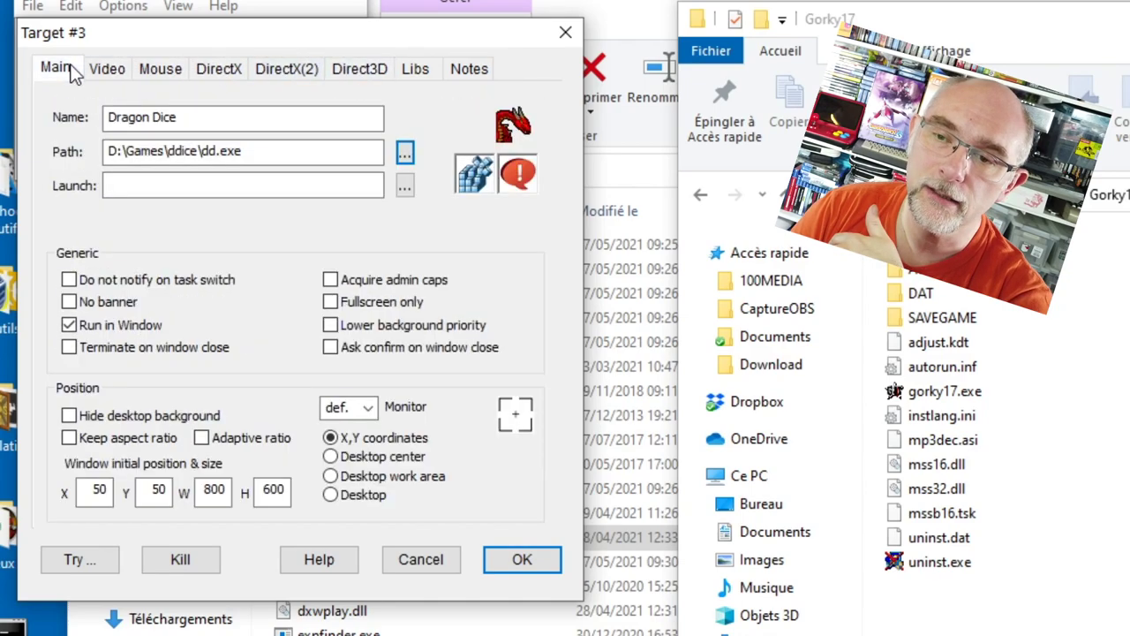